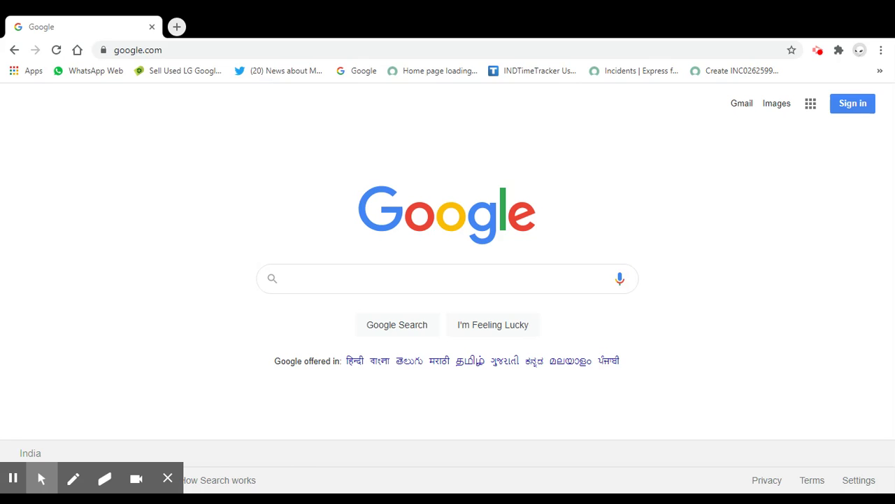
Step: Search Google for "hasura graphql github" and open the hasura/graphql-engine repository on GitHub
click(192, 161)
click(325, 278)
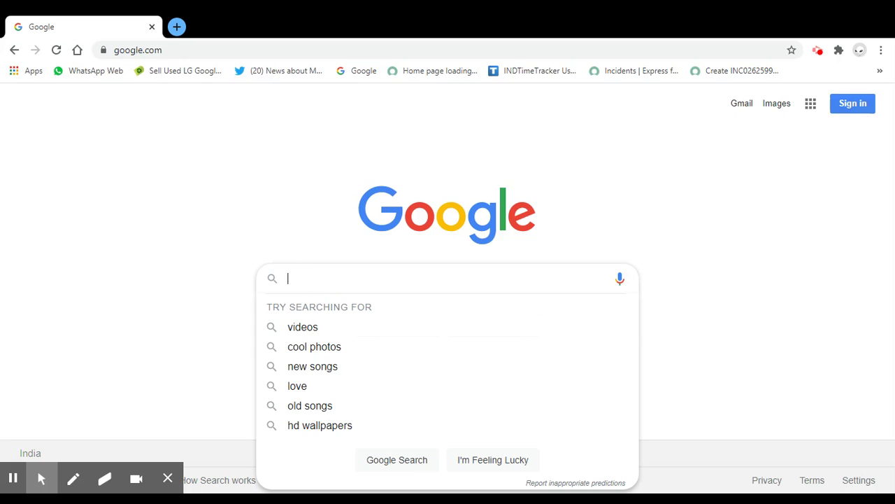
text(Ha)
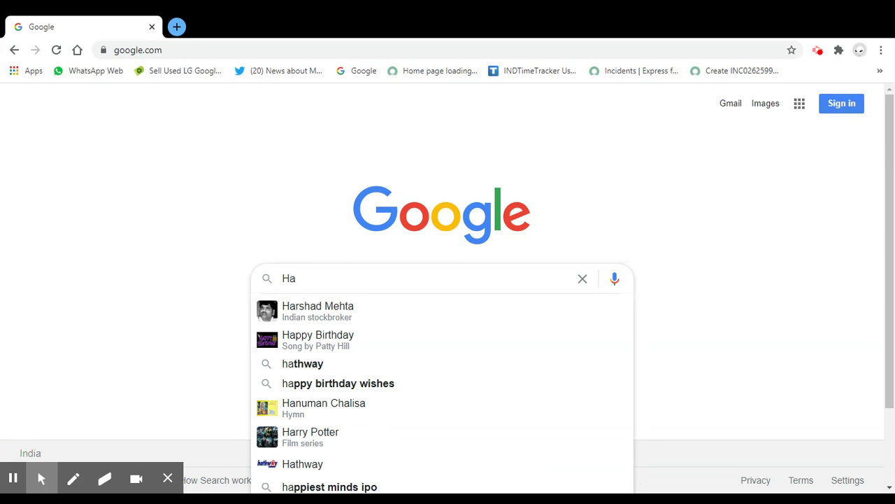
text(sura and )
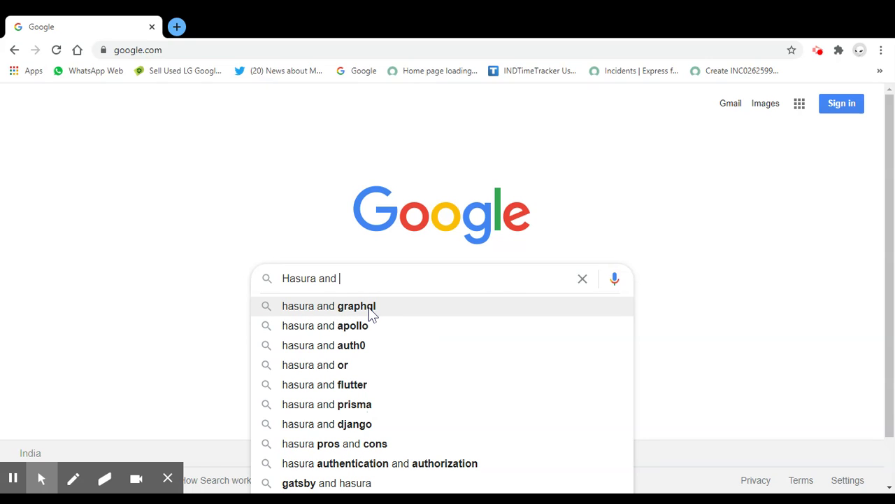
text(g)
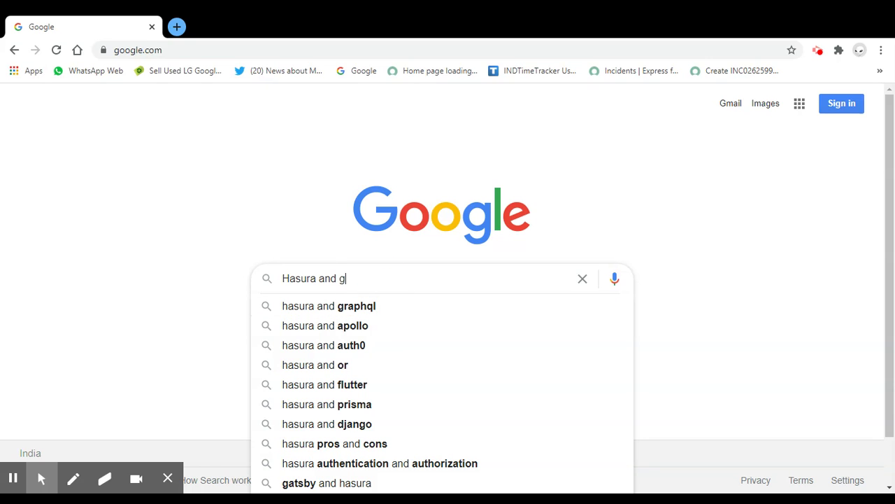
text(raphl)
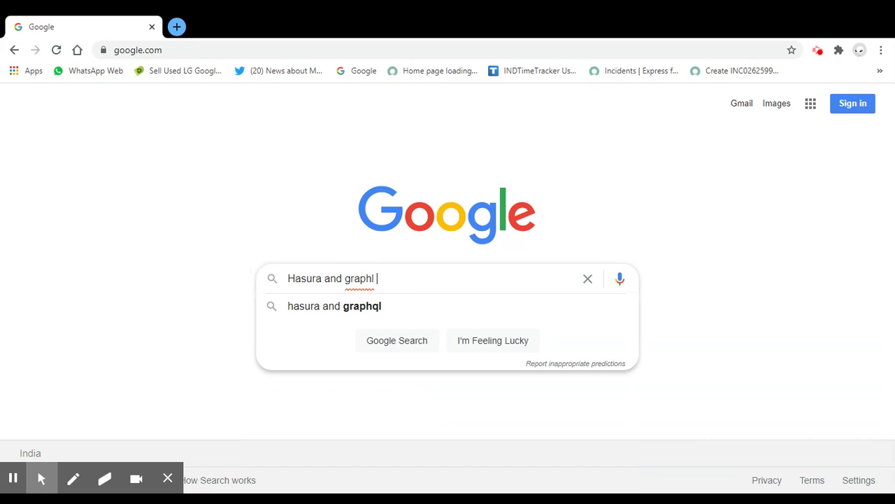
key(BackSpace)
key(BackSpace)
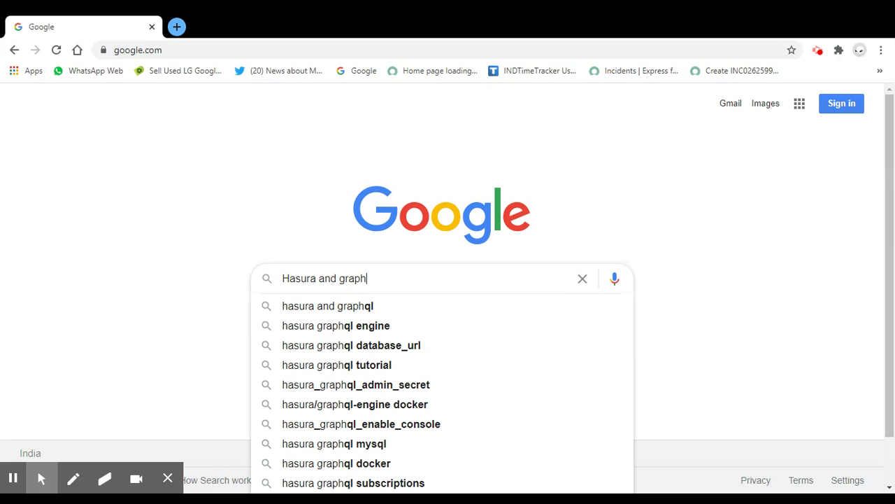
text(ql git)
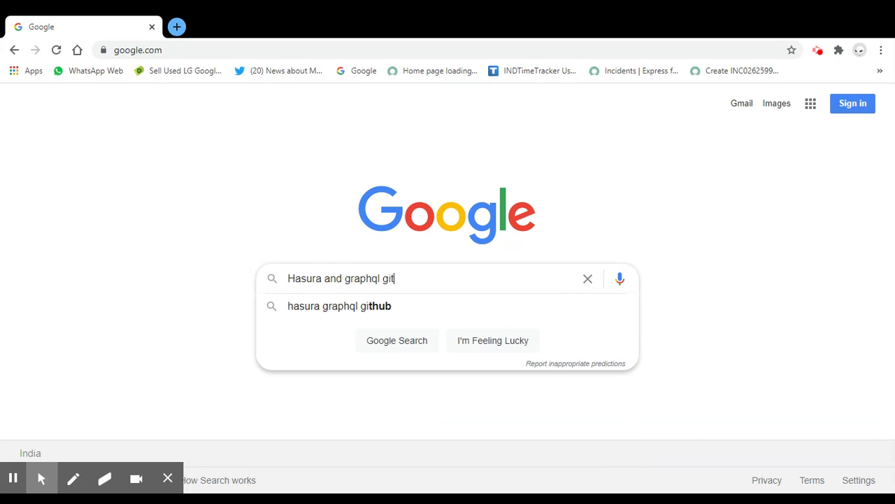
click(380, 311)
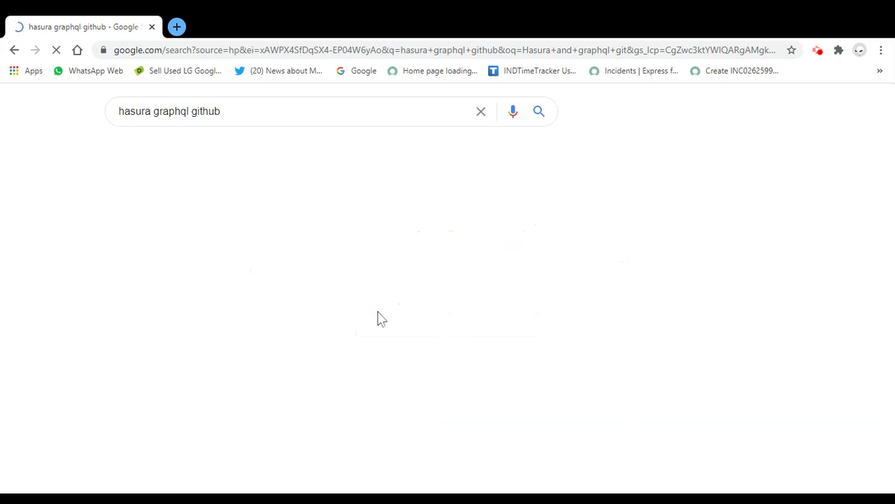
click(228, 220)
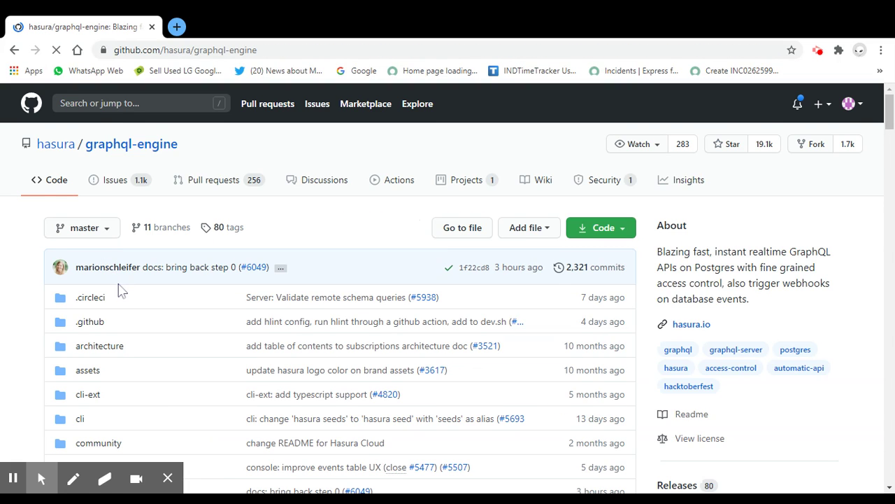
Step: Read the README's introduction, console demo and Features list, highlighting "subscriptions" in the Realtime feature
scroll(120, 285, down, 3)
scroll(340, 288, down, 9)
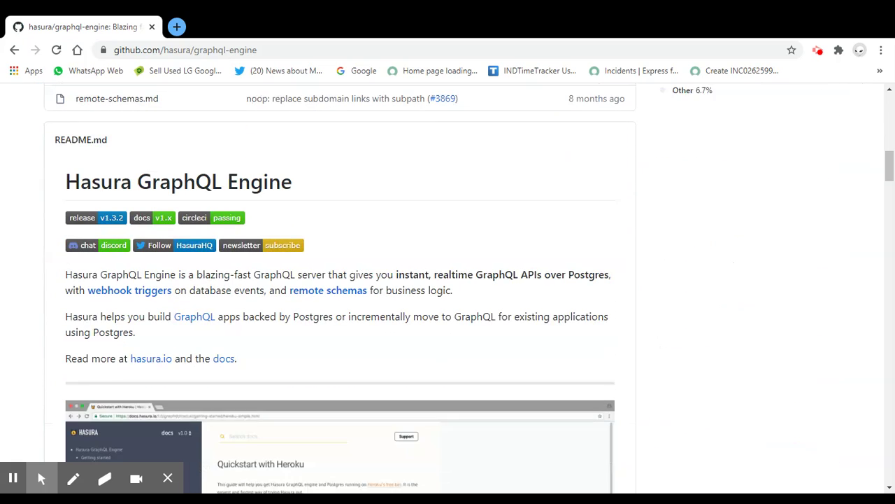
scroll(125, 283, down, 6)
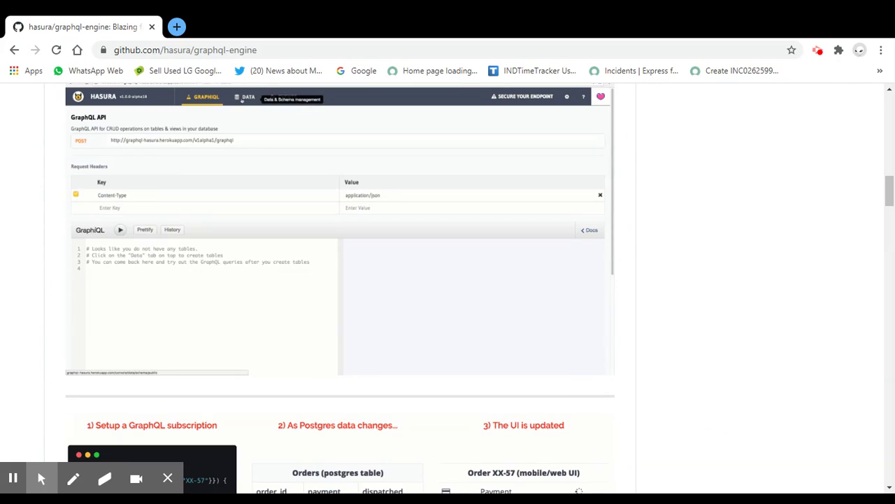
scroll(125, 284, up, 5)
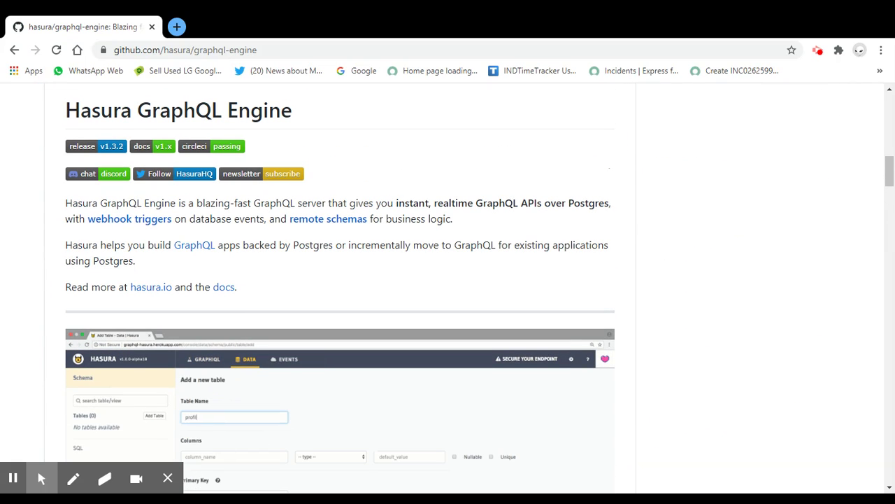
scroll(234, 290, down, 2)
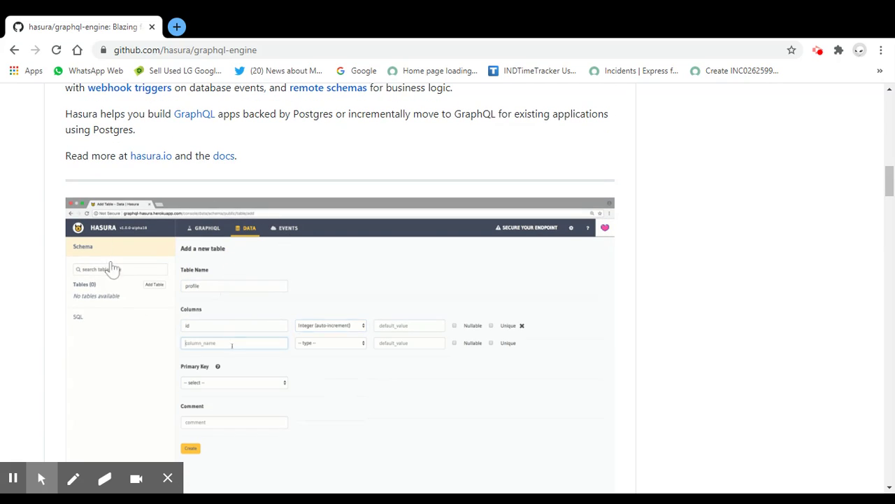
scroll(120, 290, down, 3)
scroll(435, 206, up, 2)
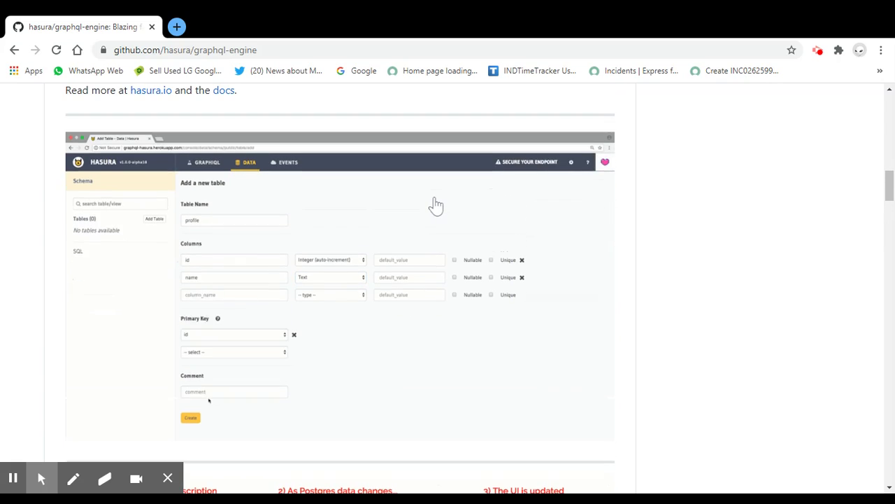
scroll(203, 307, down, 6)
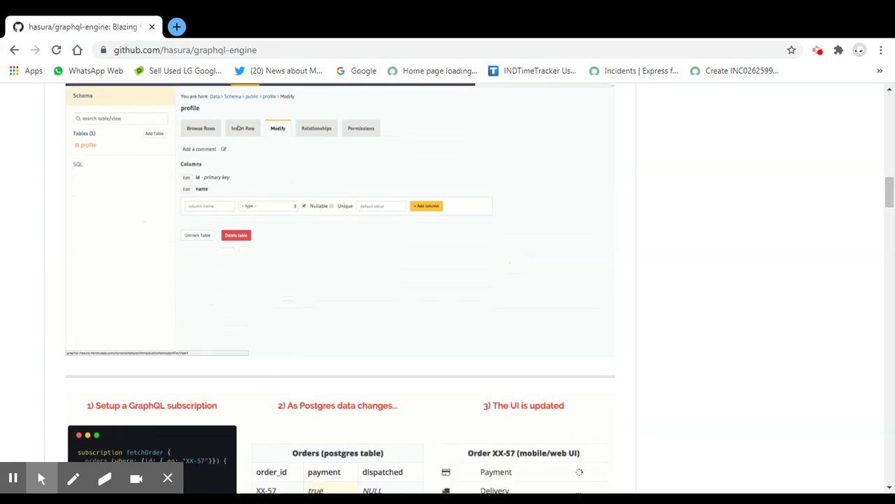
scroll(210, 303, down, 1)
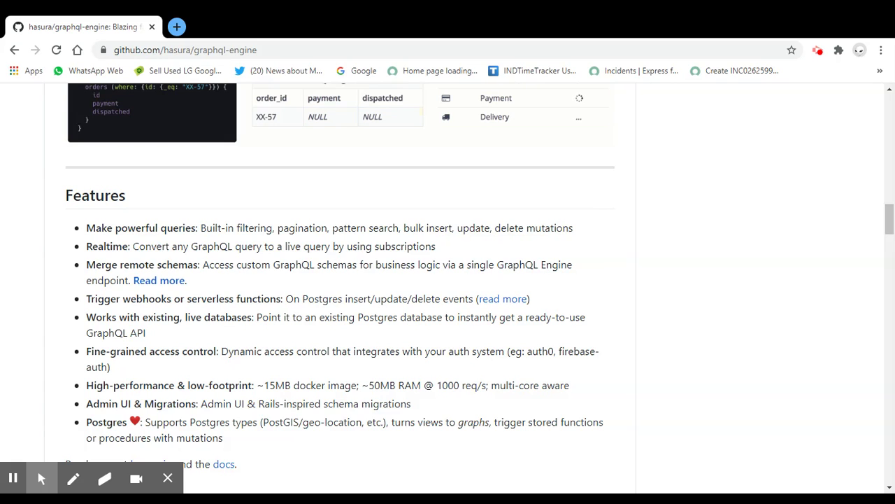
scroll(447, 280, down, 2)
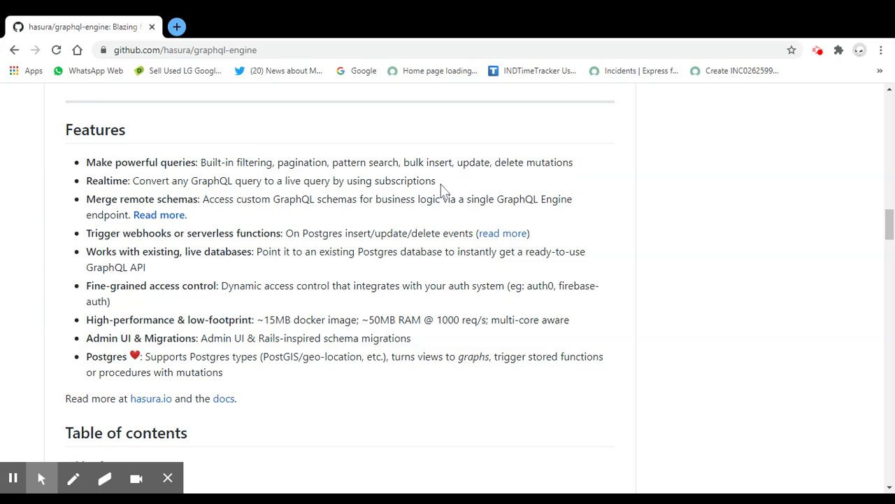
drag(439, 183, 376, 186)
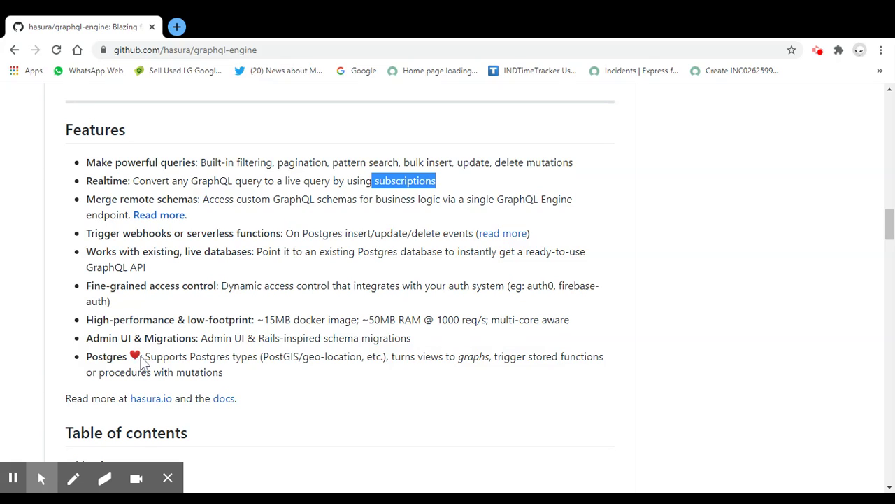
Step: Look through the README's table of contents and revisit the Features and GraphQL subscription demo above it
scroll(257, 279, down, 2)
scroll(257, 278, down, 2)
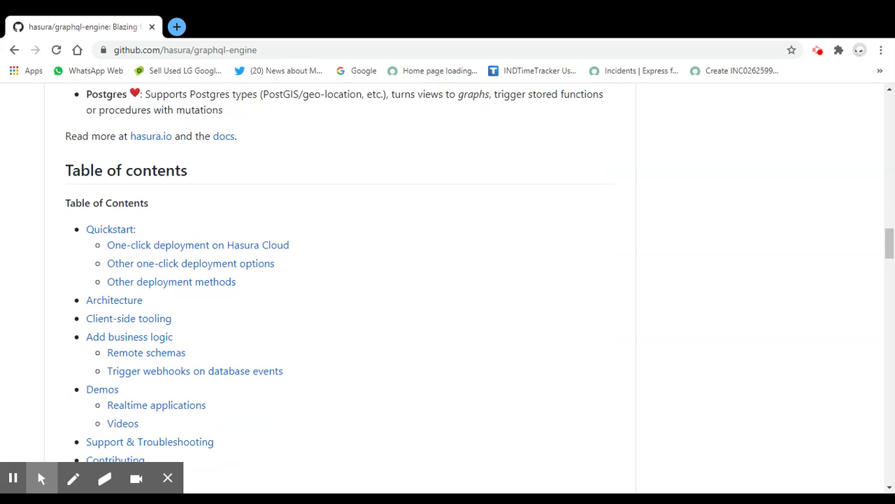
scroll(291, 294, down, 1)
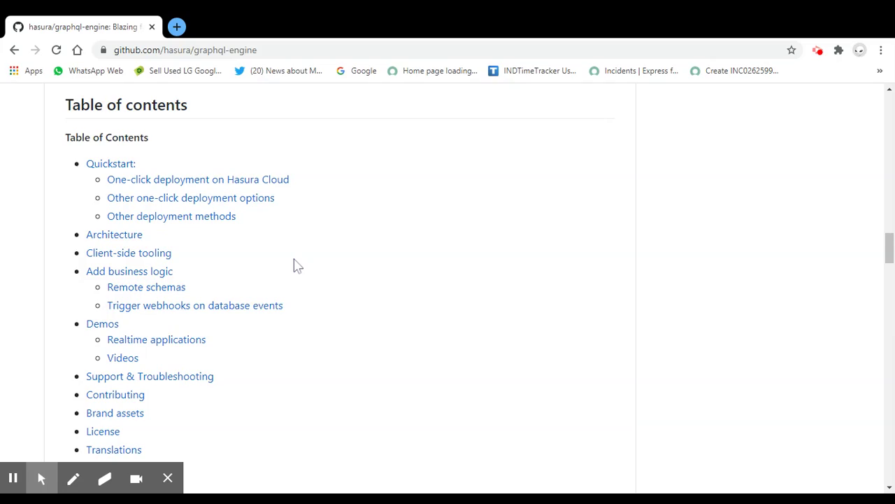
scroll(294, 265, up, 9)
scroll(293, 264, down, 6)
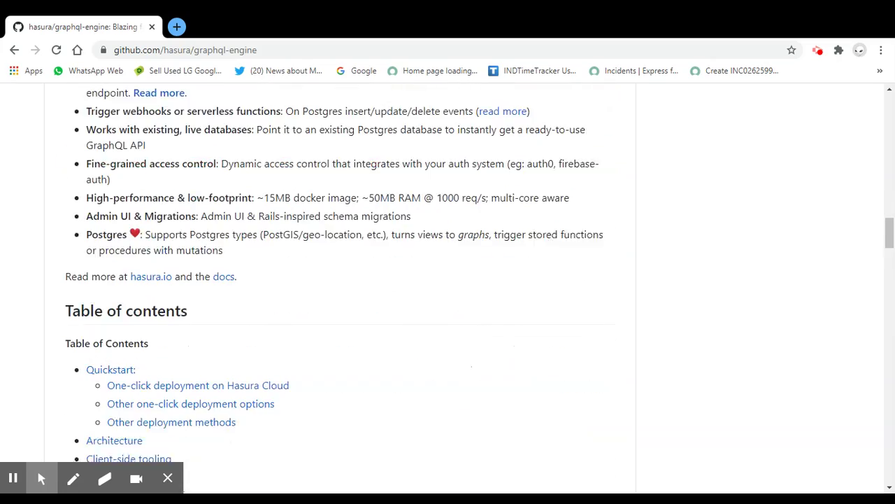
scroll(340, 280, up, 12)
scroll(340, 279, down, 8)
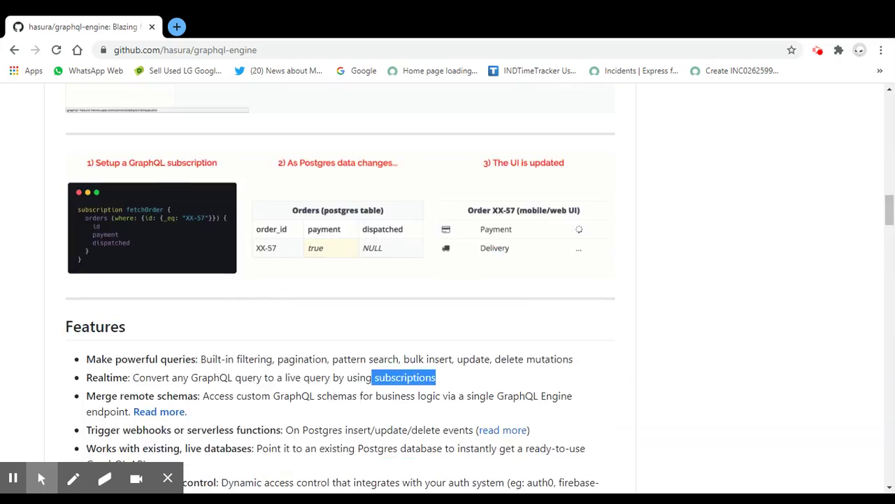
Step: Review the Quickstart deployment options in the README and open the one-click Heroku deployment for the Hasura GraphQL Engine
scroll(340, 288, down, 12)
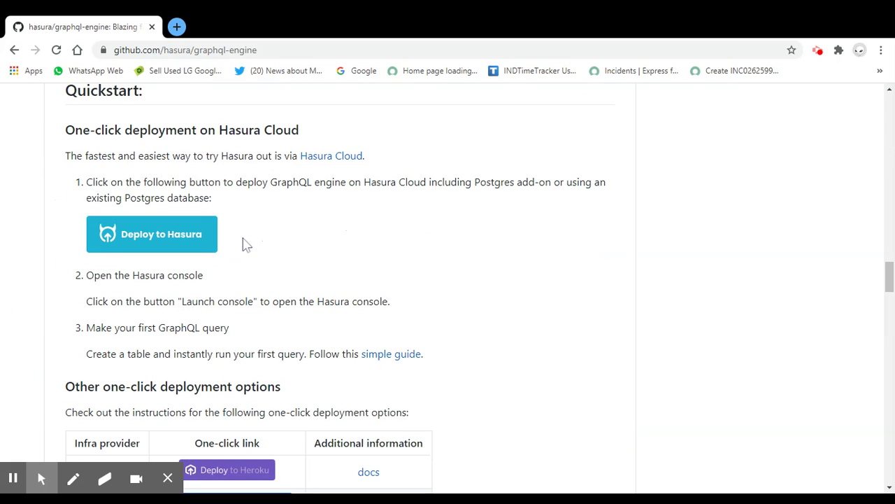
scroll(250, 260, down, 1)
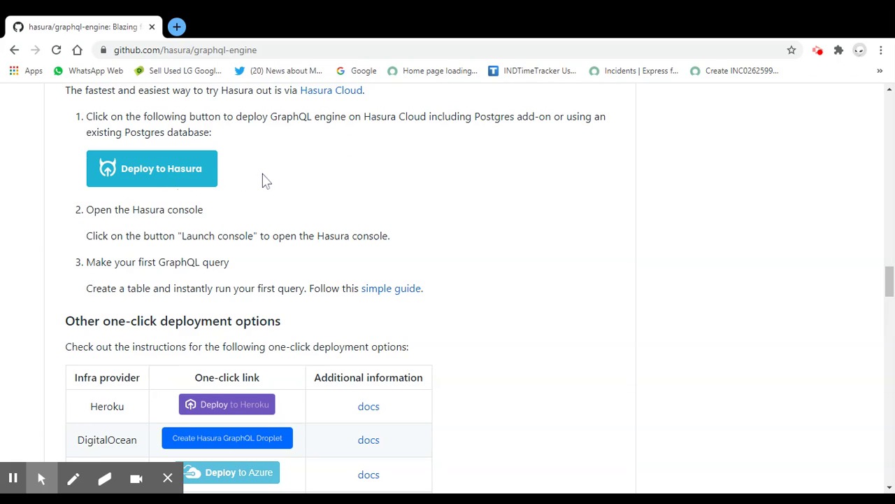
scroll(264, 181, down, 2)
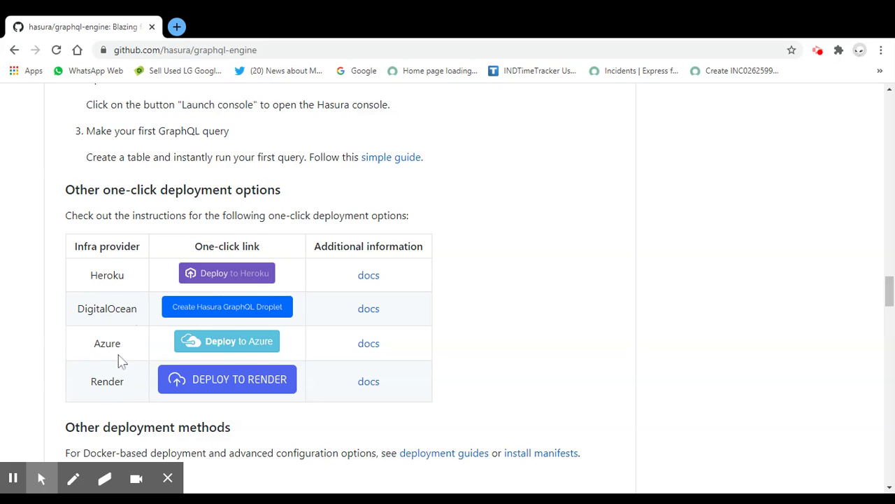
click(255, 280)
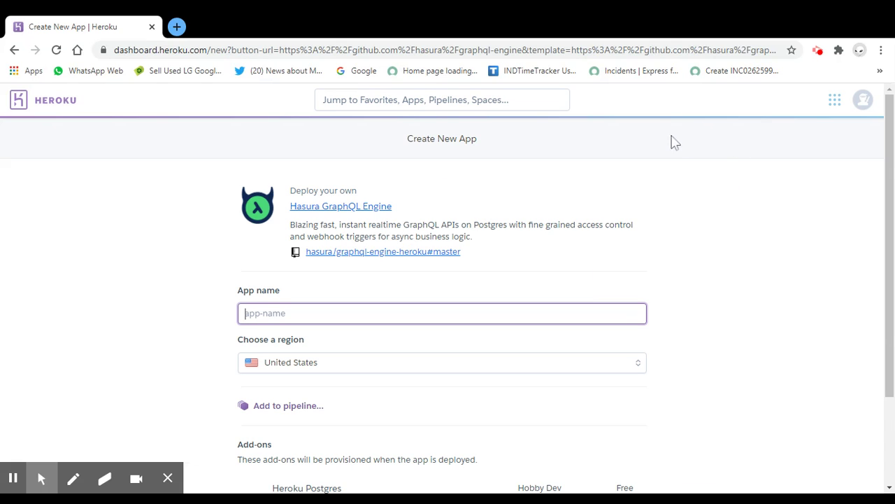
Step: Examine the new Heroku app form, including the app name, region and Heroku Postgres add-on
scroll(749, 282, down, 2)
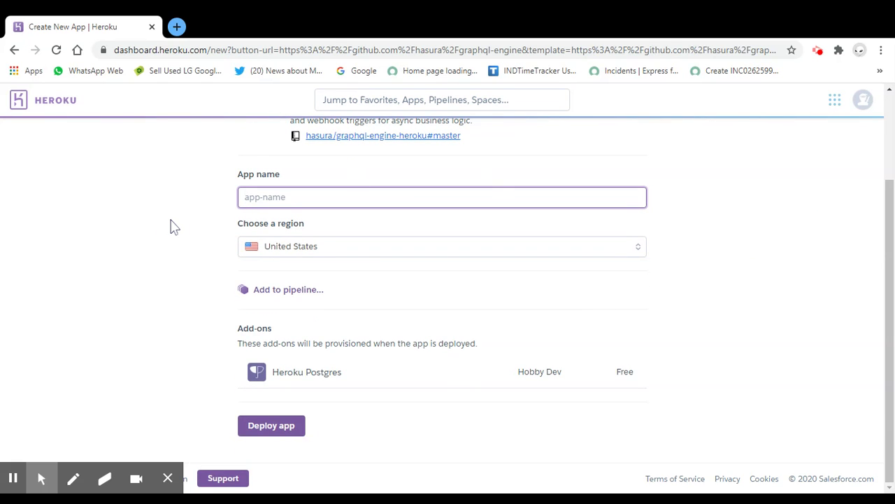
scroll(174, 228, up, 1)
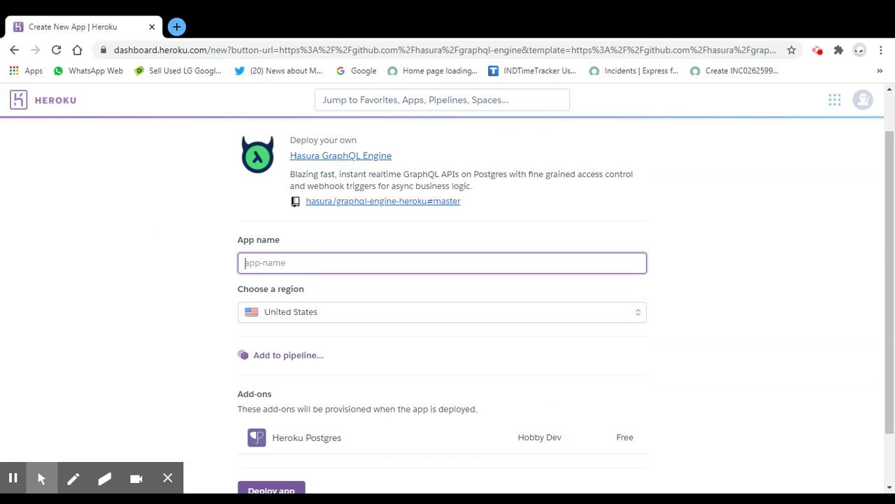
scroll(210, 347, down, 1)
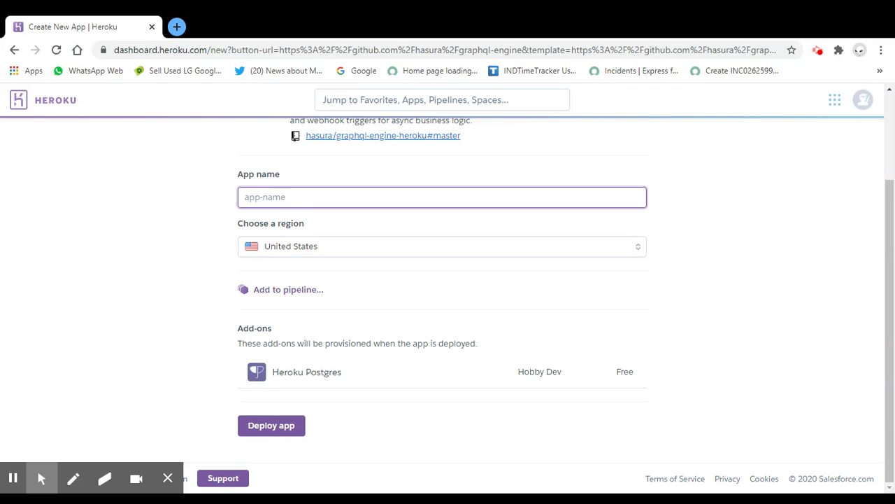
scroll(162, 184, up, 2)
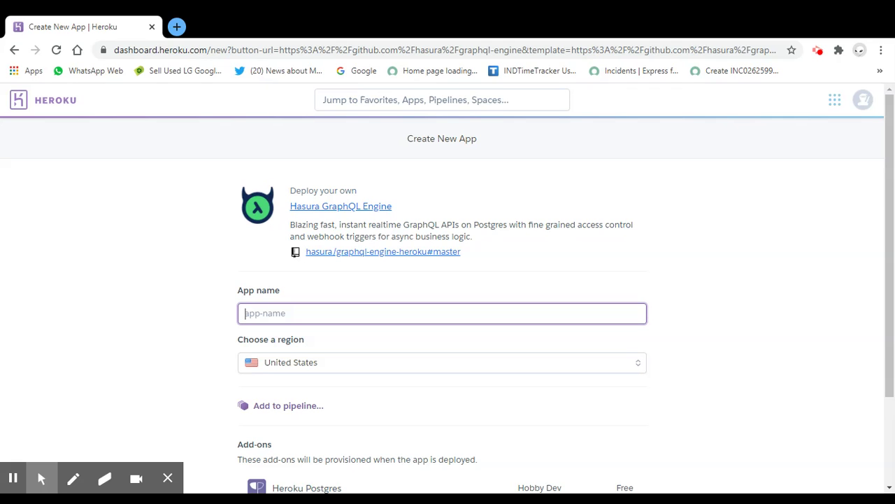
scroll(219, 184, down, 2)
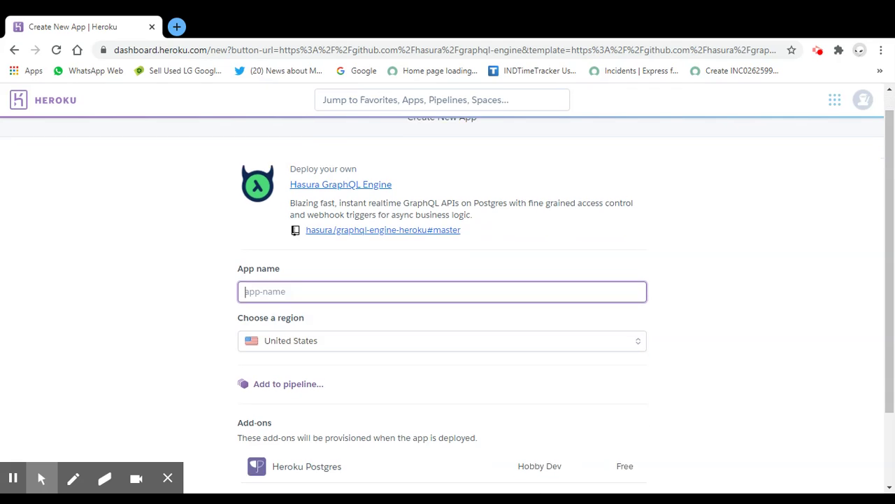
scroll(289, 326, up, 2)
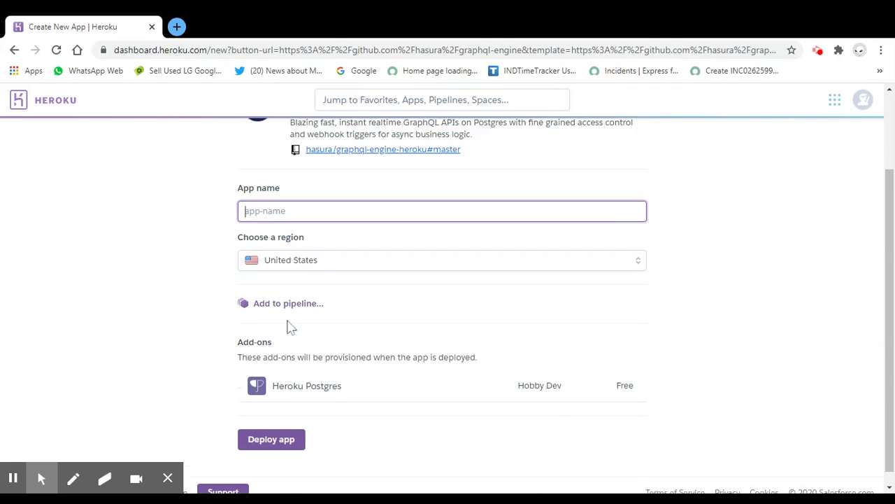
Step: Open the existing react-hasura-graph app from the Heroku dashboard and display its additional app actions
click(835, 101)
click(741, 140)
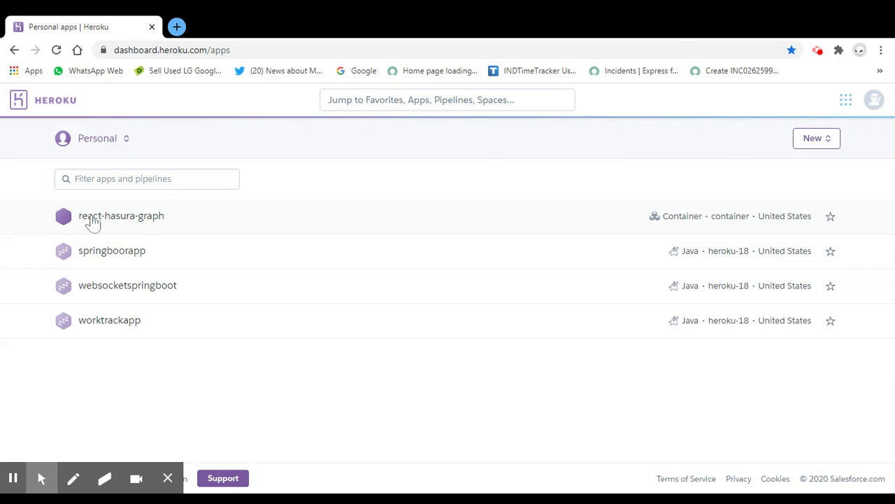
click(116, 217)
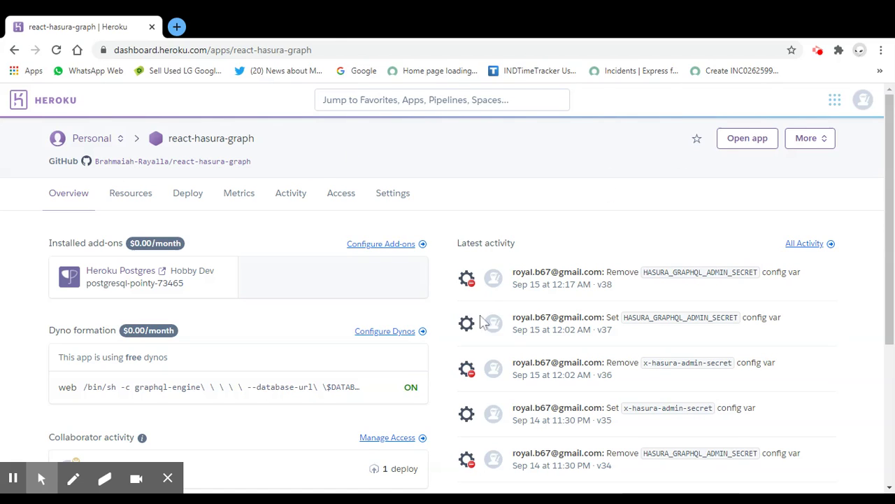
click(817, 140)
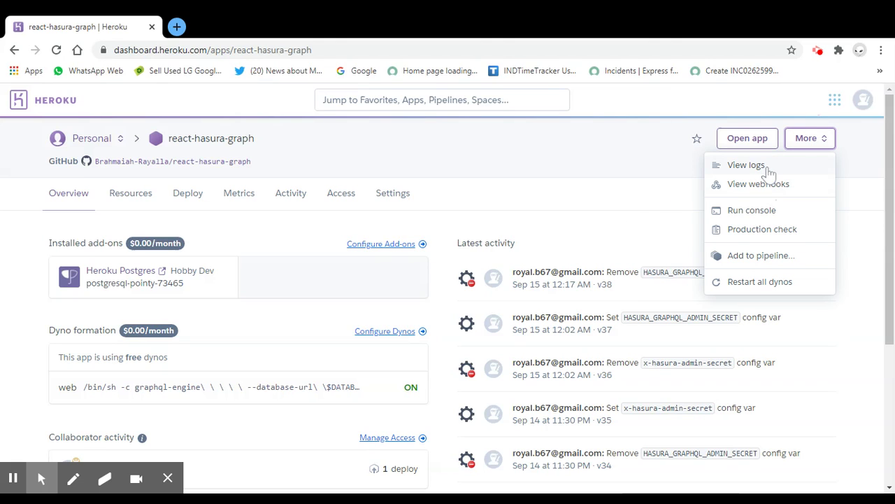
Step: Dismiss the additional app actions and open the deployed react-hasura-graph app in its Hasura console
click(632, 188)
click(814, 139)
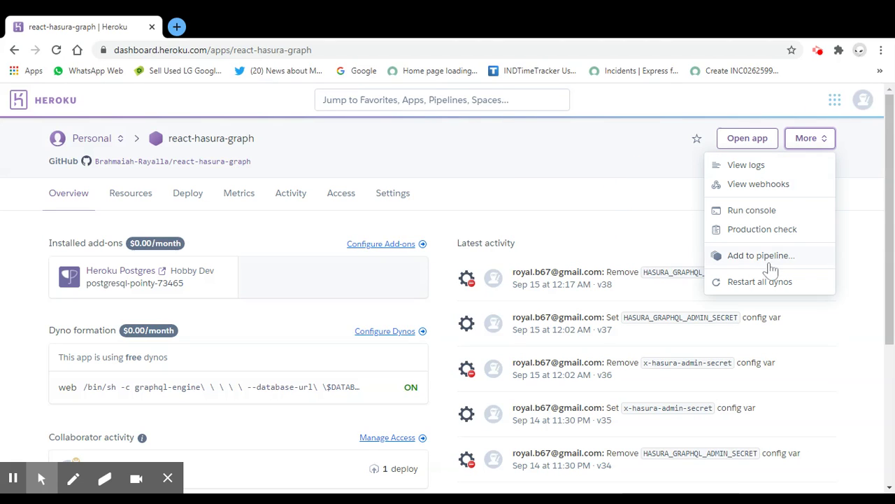
click(657, 222)
click(747, 139)
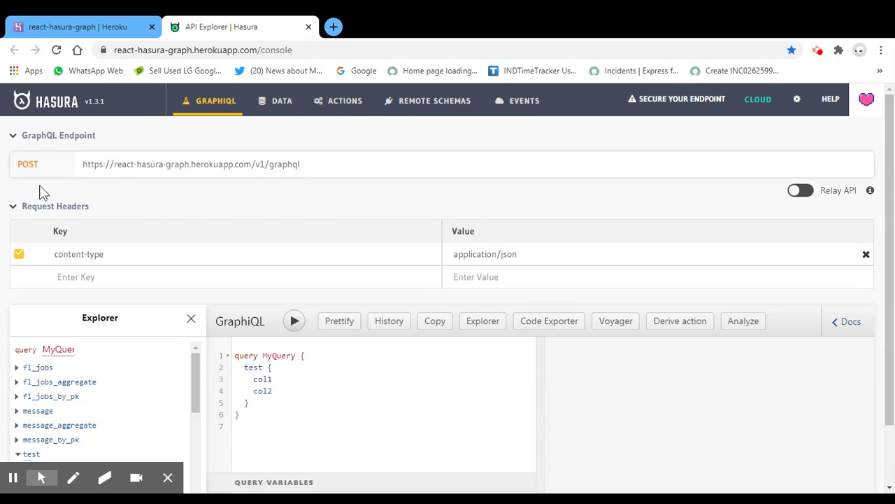
Step: Examine the GraphQL endpoint URL, the request headers and the GraphiQL query area in the Hasura console
drag(322, 165, 86, 168)
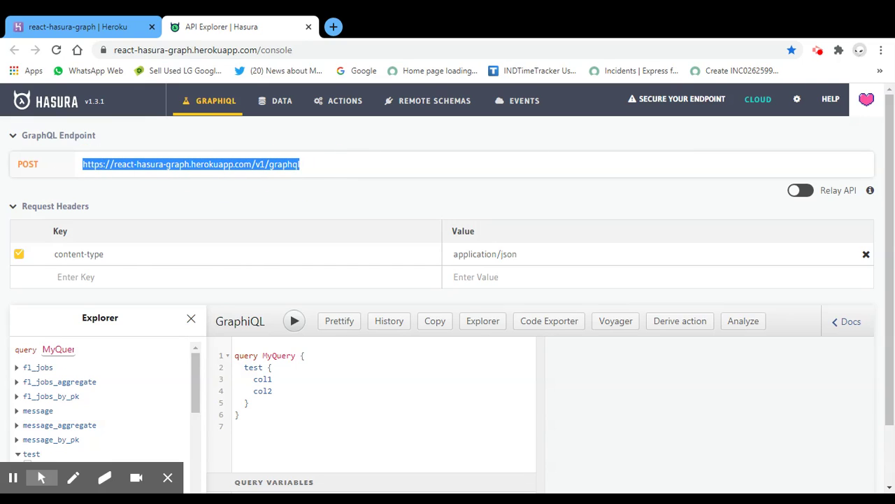
click(321, 166)
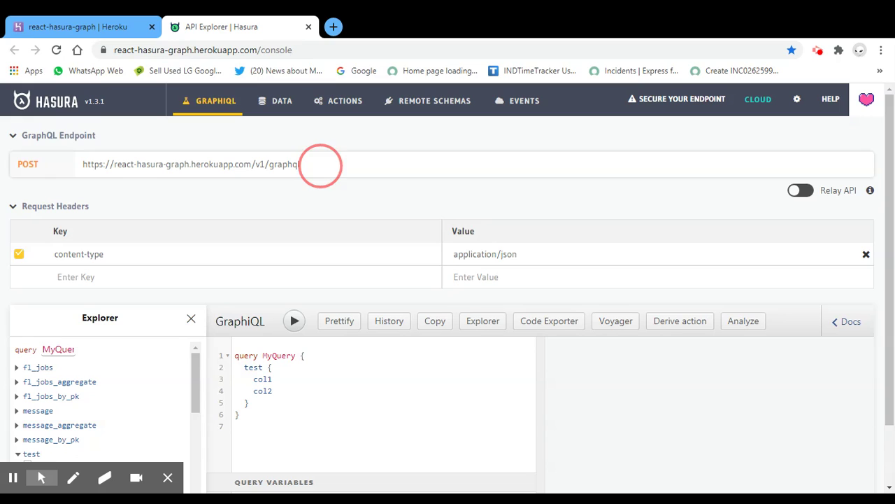
drag(320, 166, 75, 177)
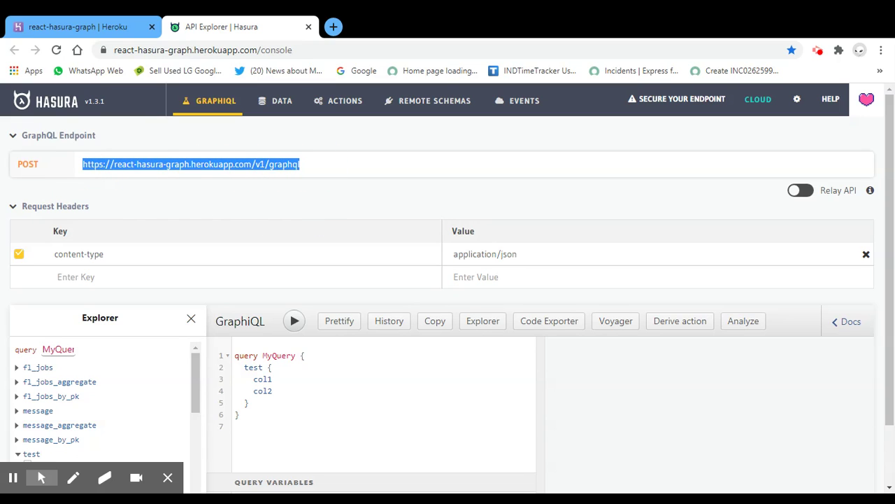
scroll(423, 224, down, 1)
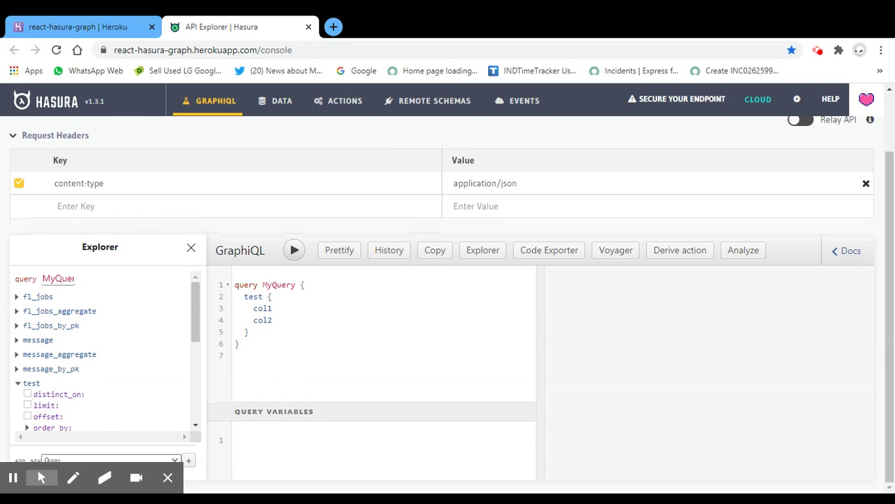
scroll(188, 284, up, 1)
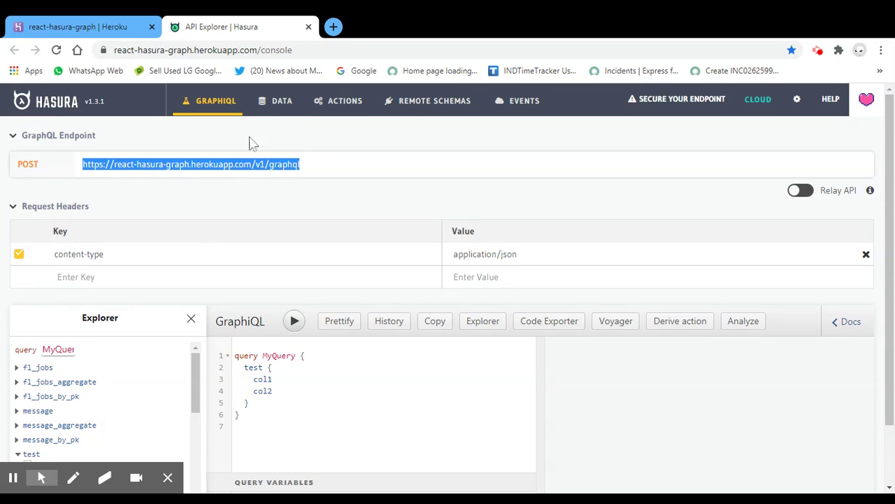
click(78, 278)
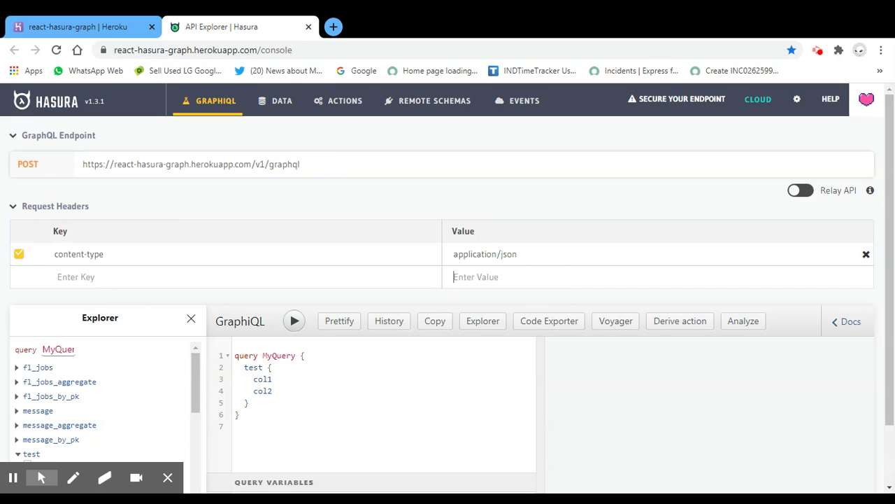
key(Tab)
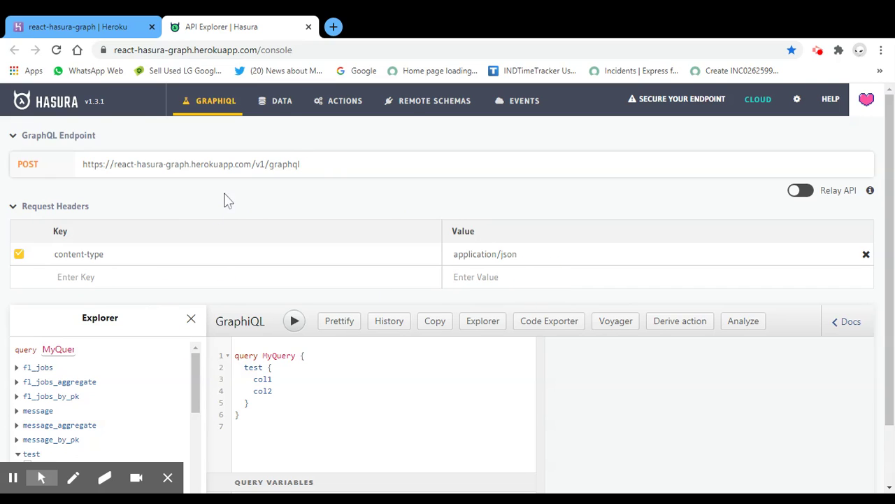
Step: Open the form for a new table in the public schema and examine its column name, type and default value settings
click(276, 105)
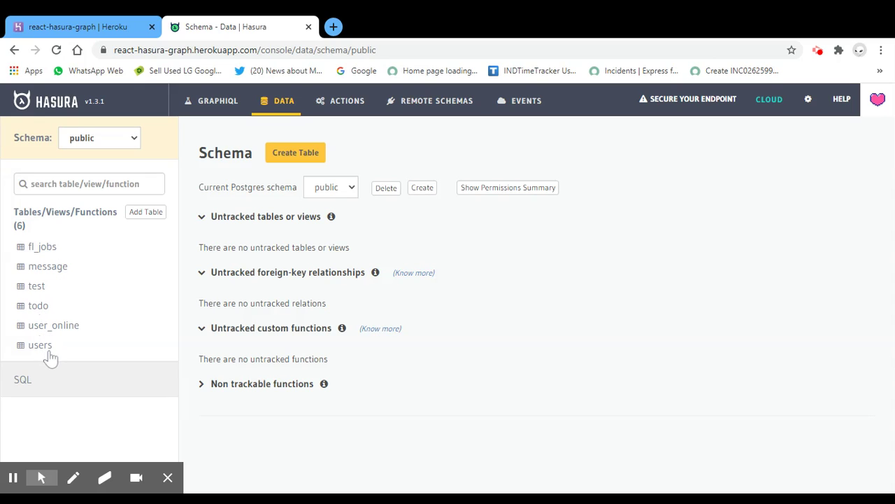
click(295, 159)
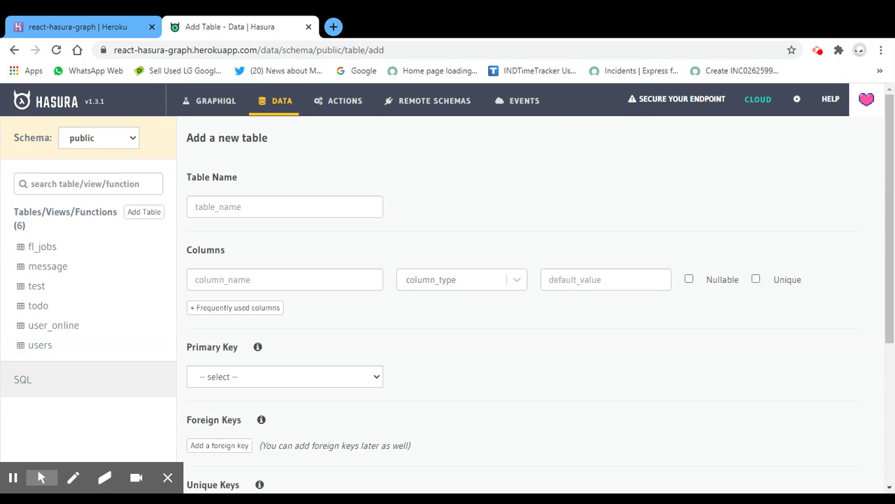
click(276, 280)
click(469, 280)
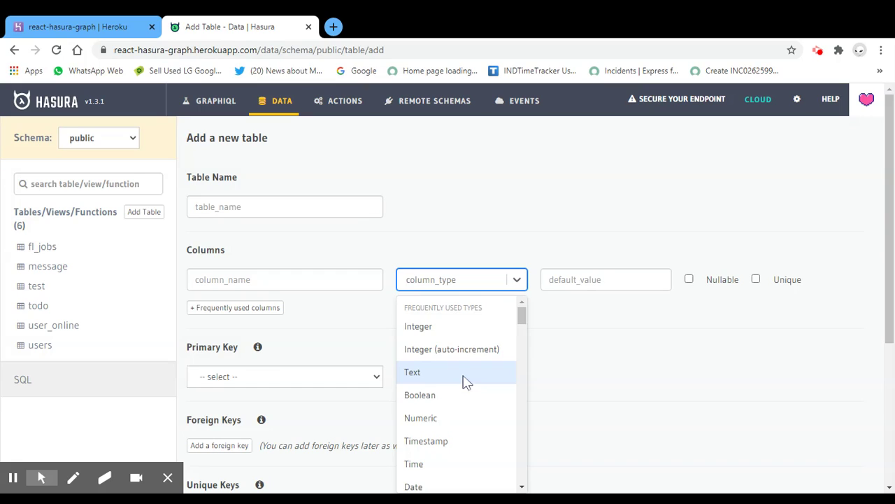
scroll(455, 370, down, 1)
click(613, 320)
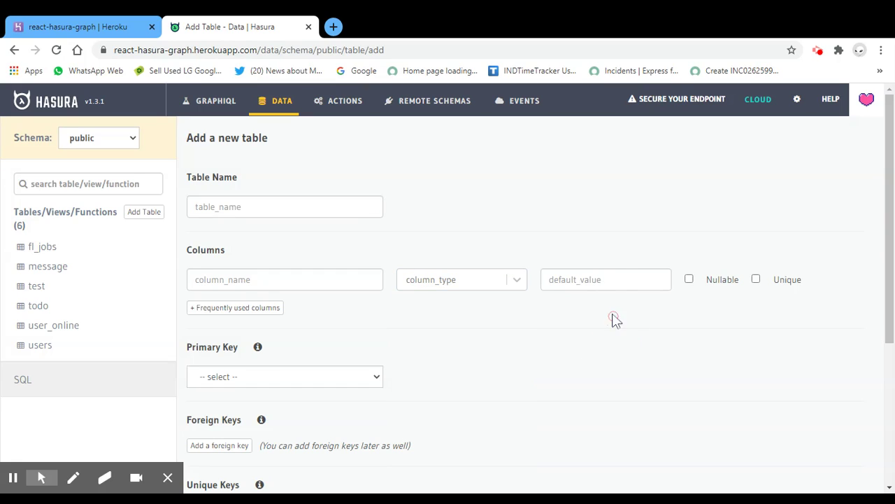
click(605, 279)
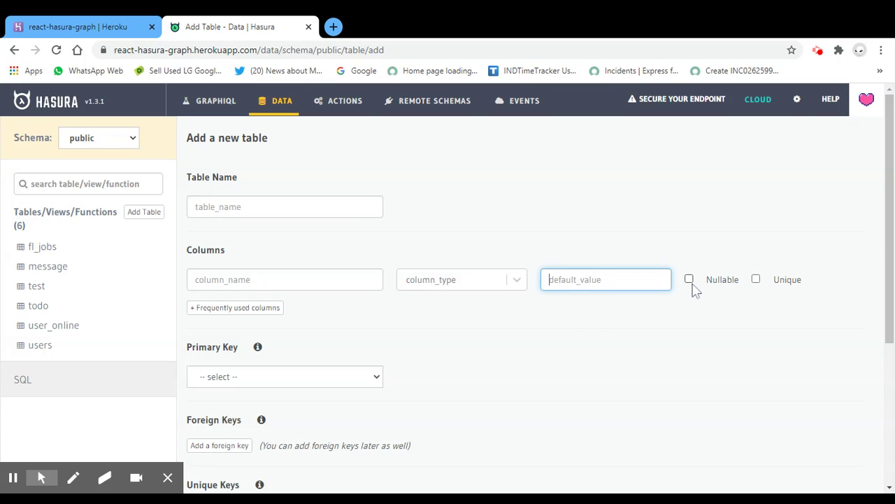
Step: Review the new table form's primary key, foreign key, unique key, check constraint and comment settings
scroll(245, 339, down, 1)
click(259, 310)
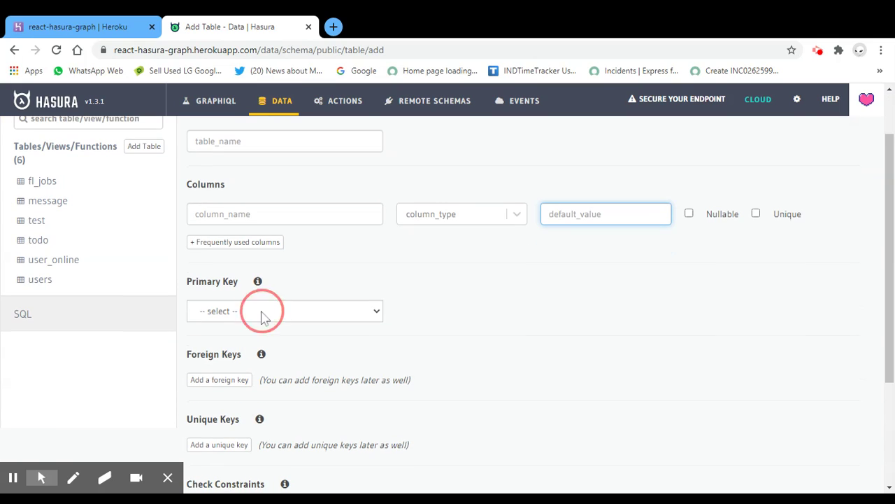
click(429, 328)
scroll(424, 329, down, 2)
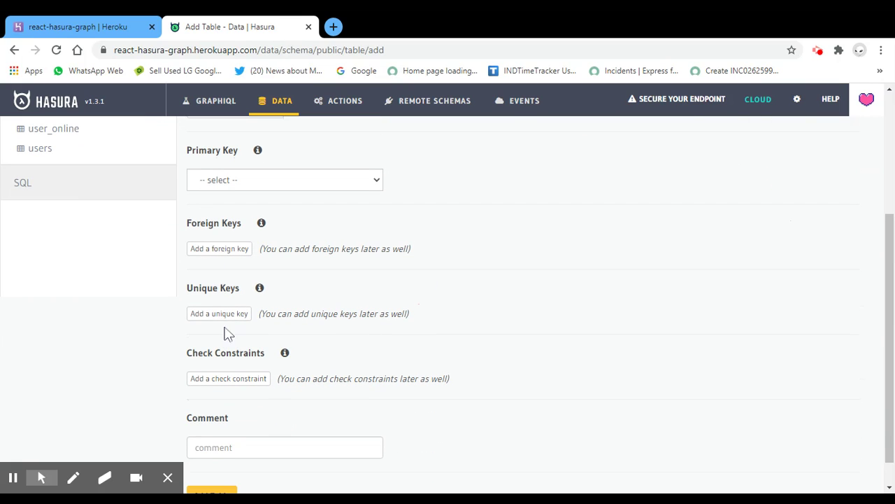
scroll(255, 318, down, 1)
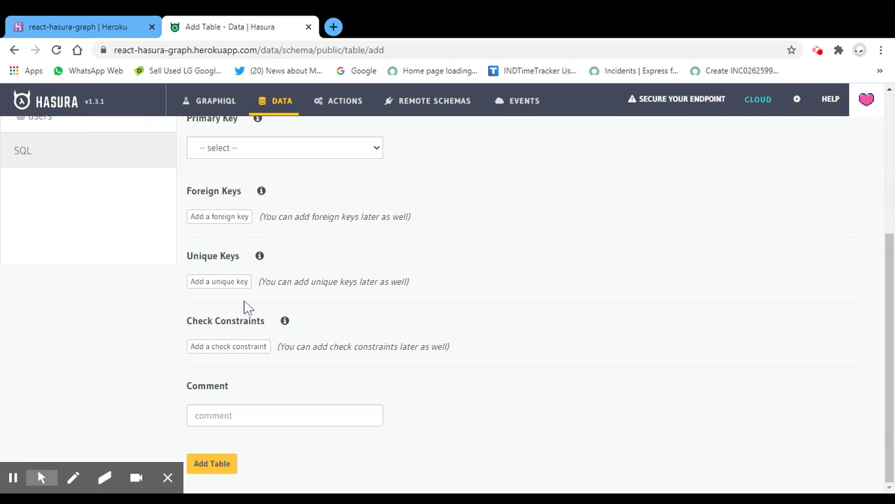
click(219, 415)
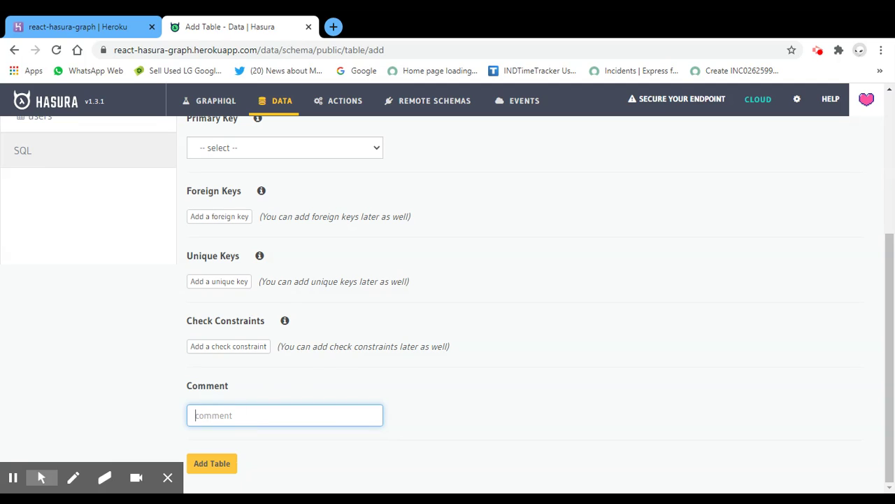
scroll(218, 459, up, 3)
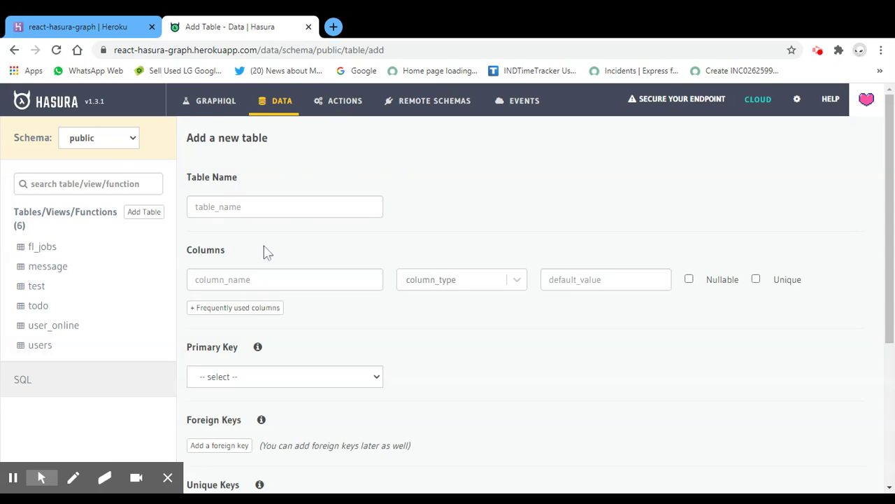
Step: Leave the new table form, revisit GraphiQL briefly, and open the todo table's rows in the public schema
click(219, 103)
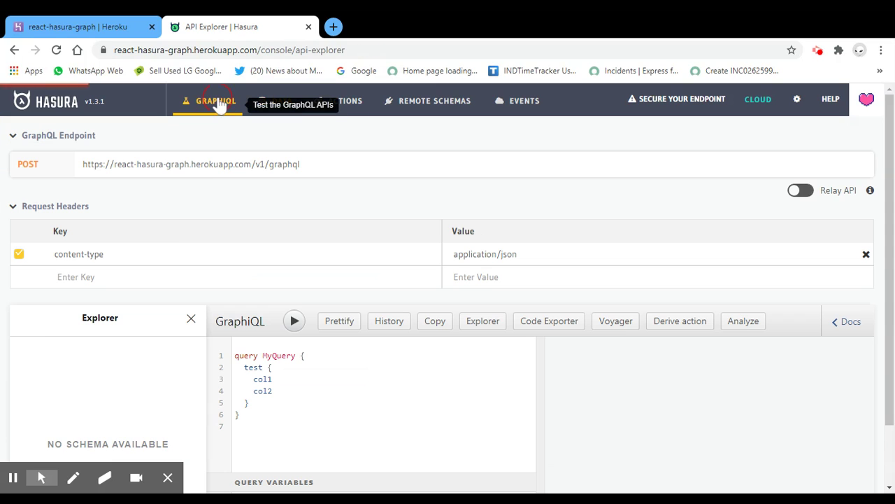
click(280, 103)
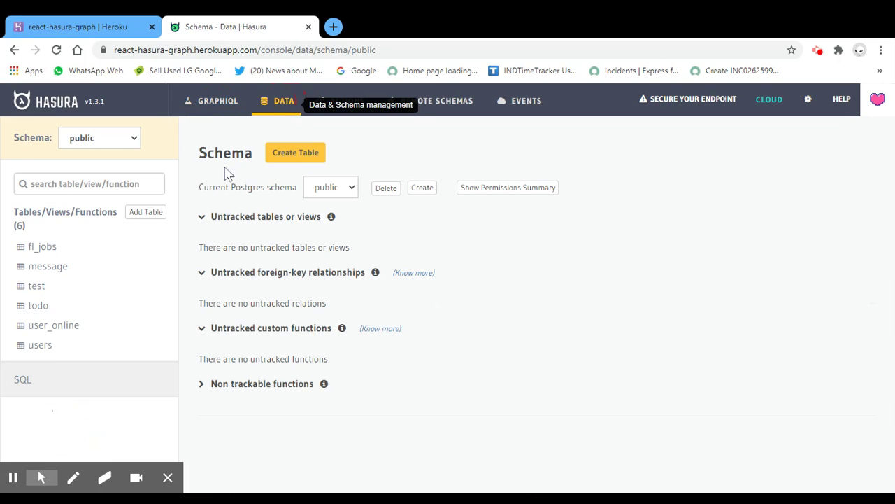
click(34, 289)
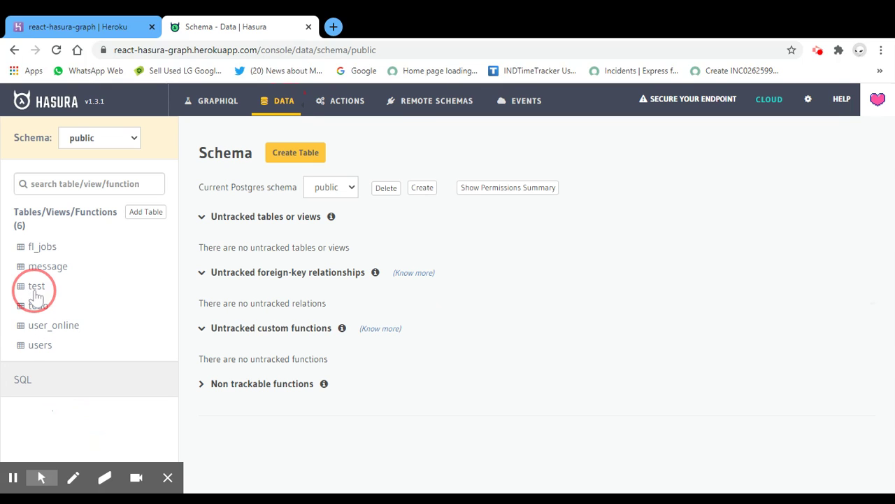
click(39, 308)
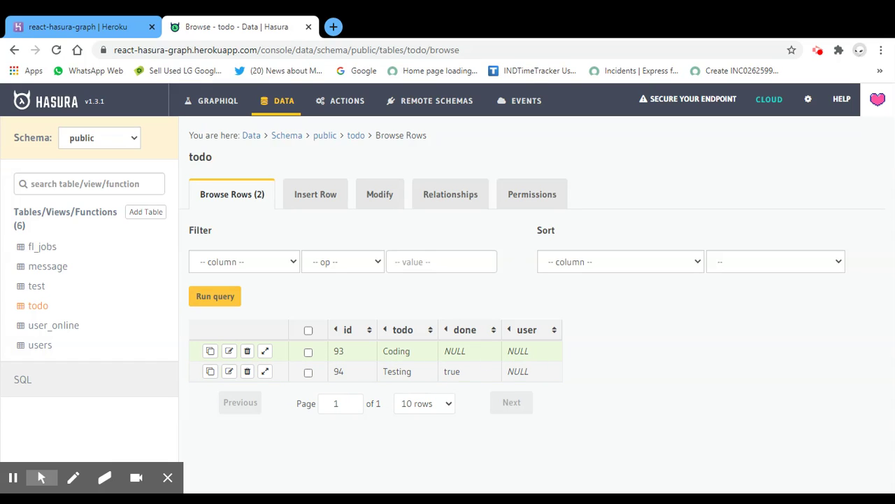
Step: Examine the filter and sort options above the todo table's rows
click(250, 262)
click(358, 279)
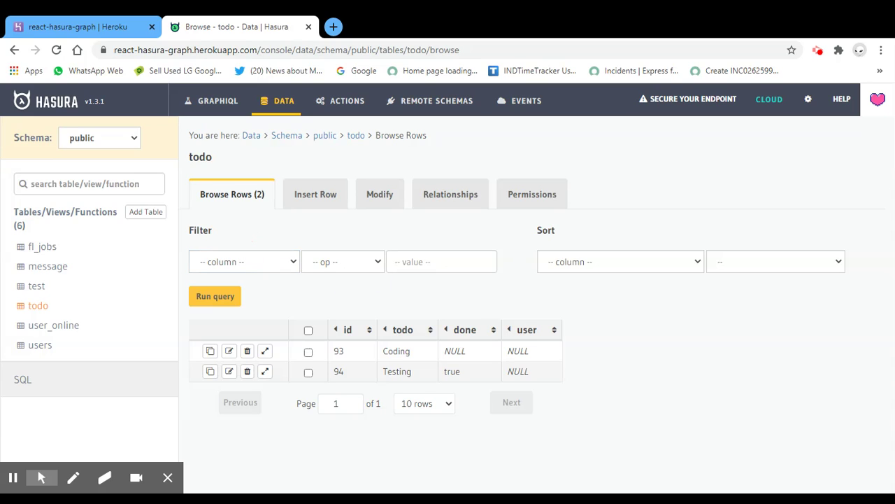
click(570, 268)
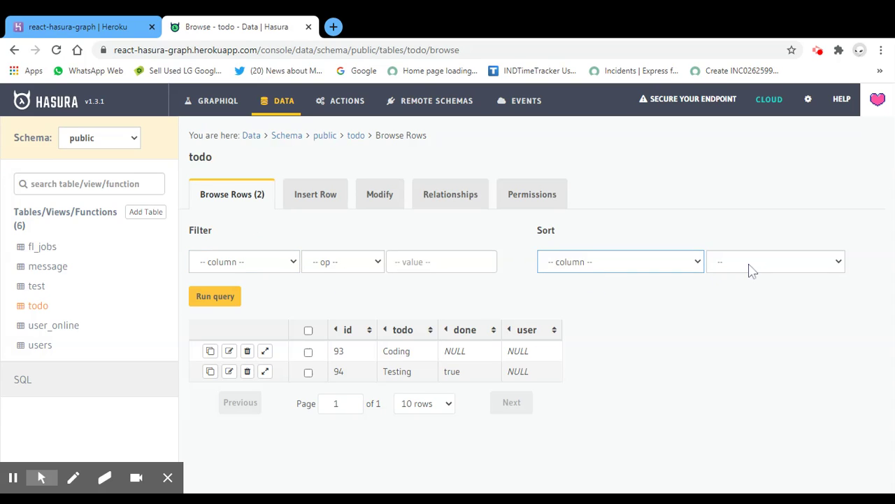
click(729, 290)
Step: Insert a row into the todo table with todo "Coding", done True and user "asfaf", and display the table's rows
click(316, 195)
click(378, 263)
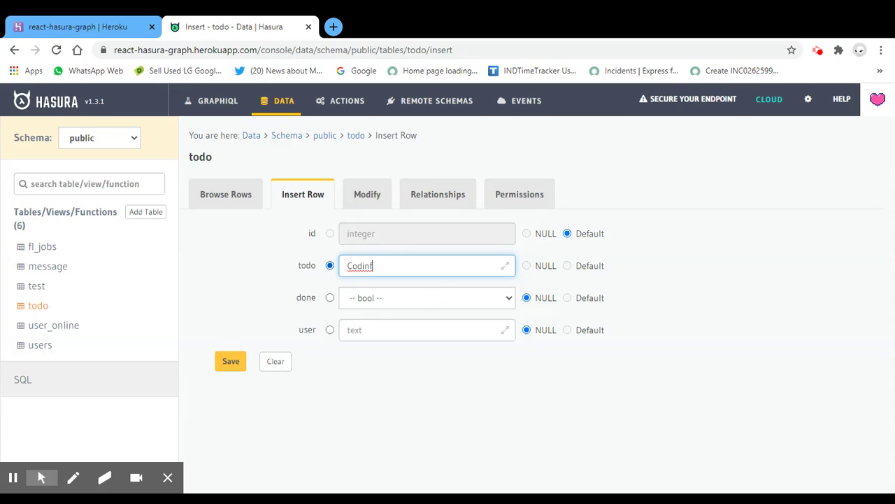
text(Coding)
click(389, 302)
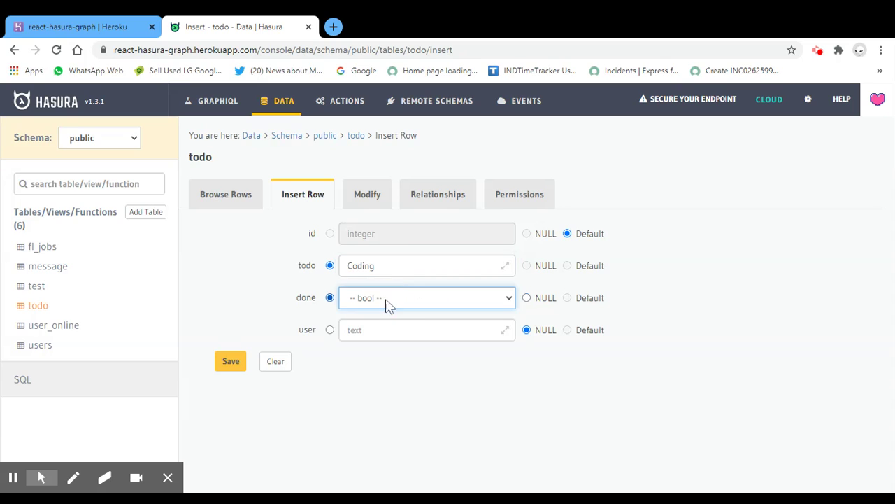
click(388, 314)
click(384, 330)
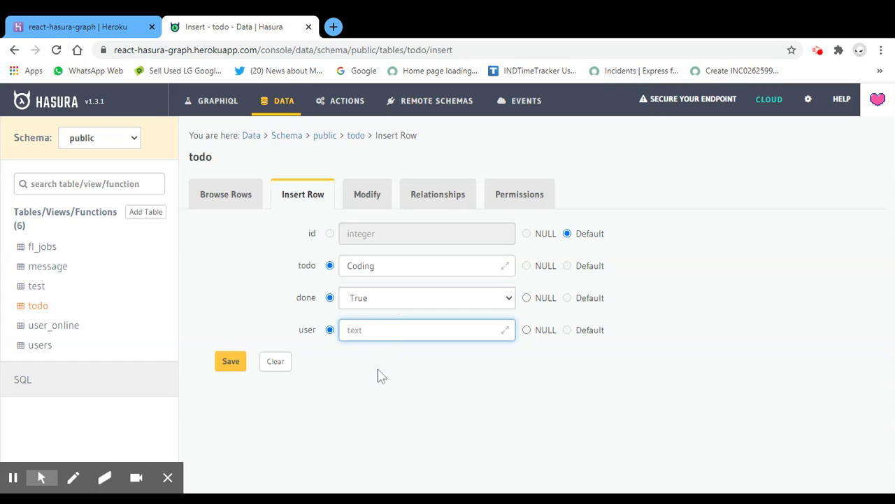
text(asfaf)
click(231, 361)
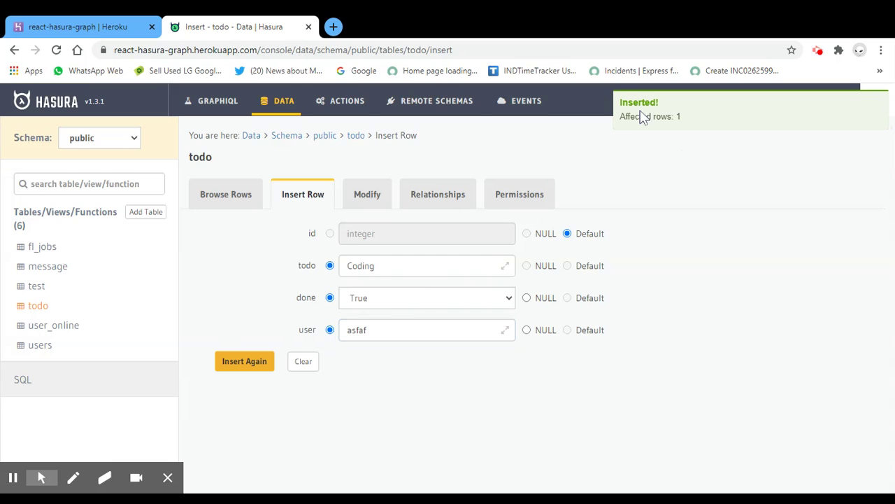
click(222, 199)
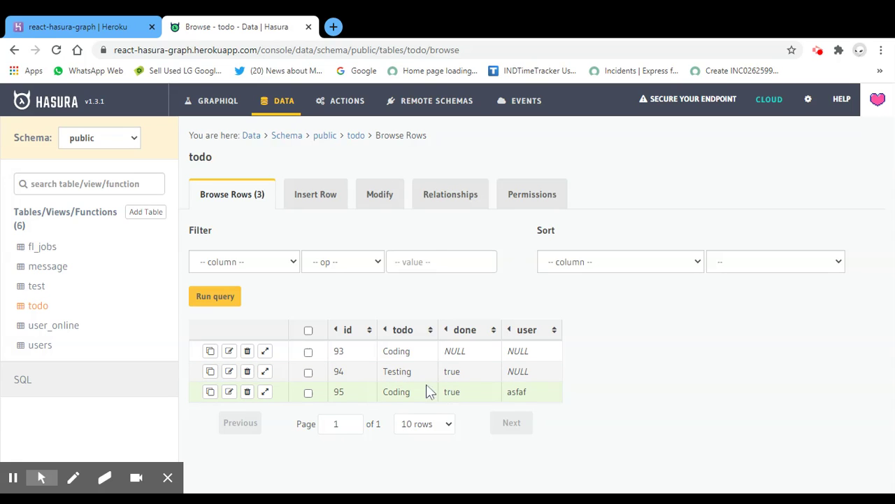
Step: Review the todo table's modification settings, from columns and computed fields through keys and constraints to the enum, untrack and delete options
click(371, 195)
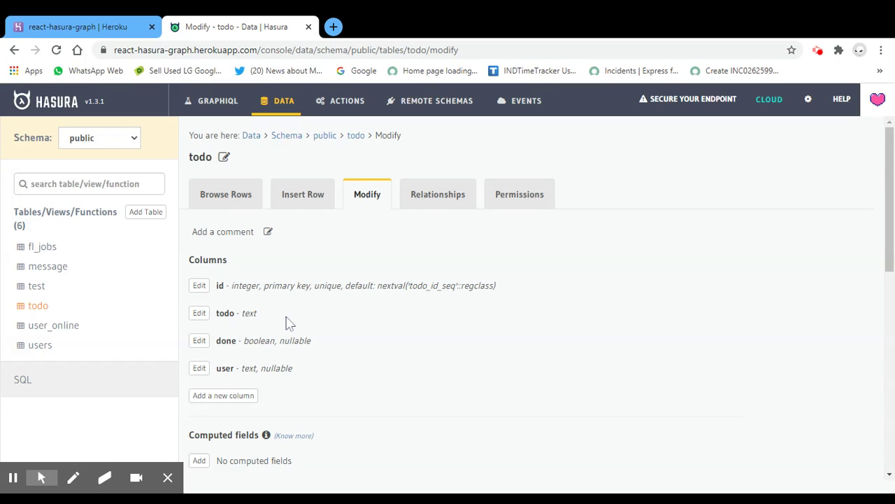
scroll(290, 323, down, 1)
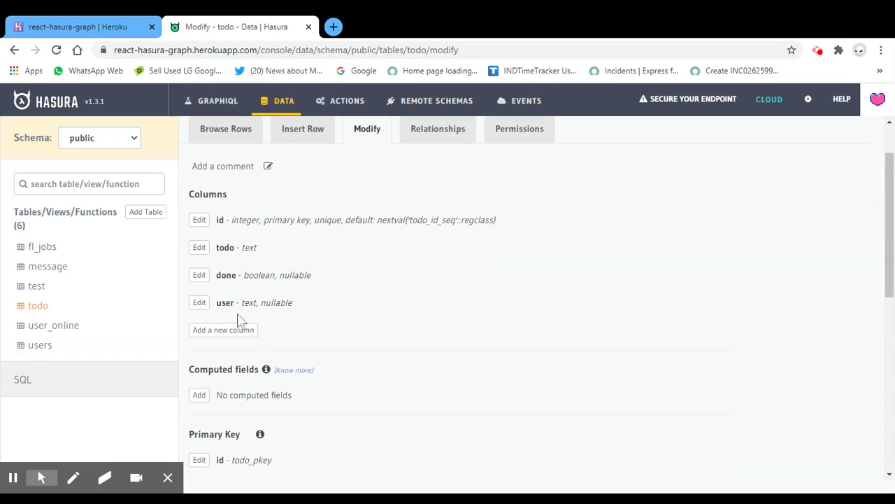
scroll(241, 324, down, 2)
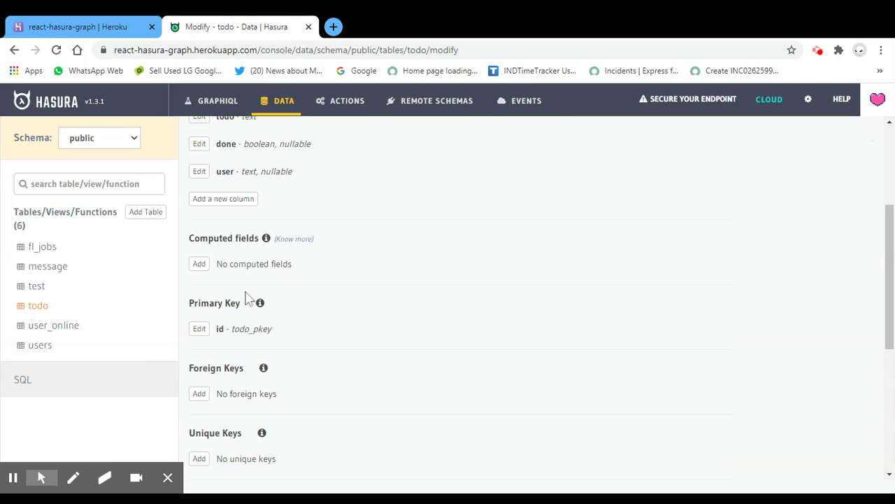
scroll(246, 296, down, 1)
scroll(227, 285, down, 2)
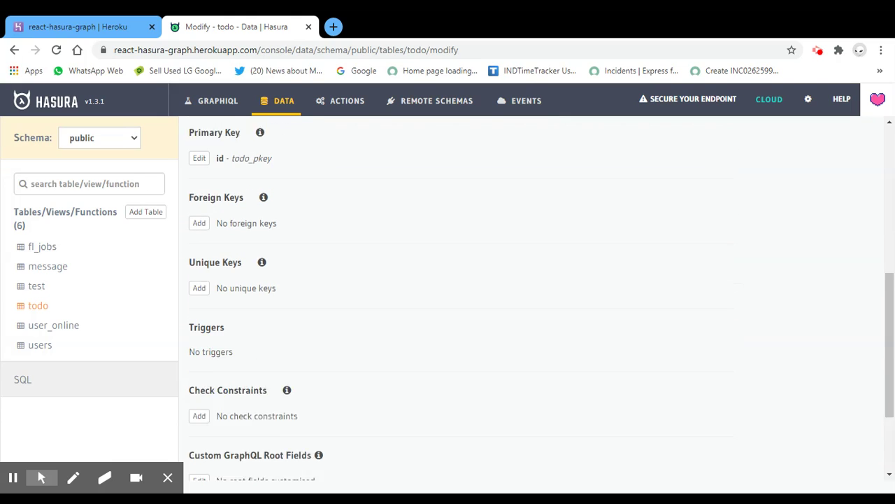
scroll(236, 287, down, 2)
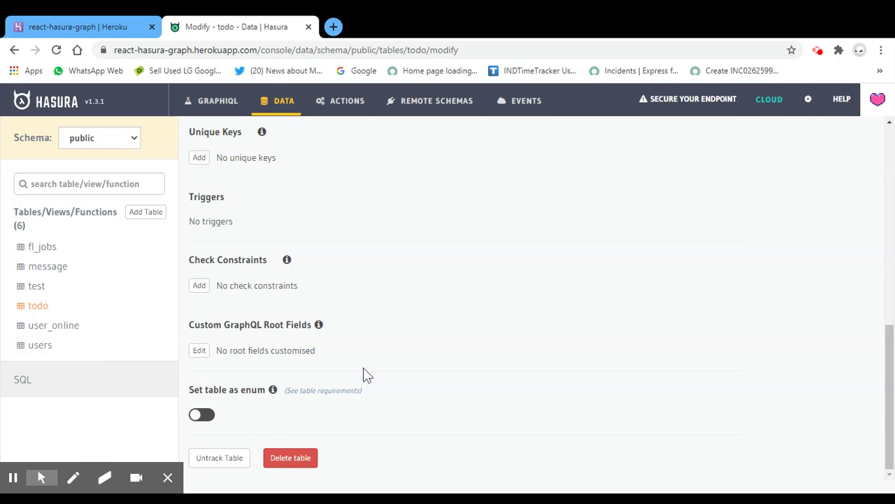
Step: Review the todo table's relationships and role permissions, and return to its rows
scroll(370, 371, up, 10)
click(445, 199)
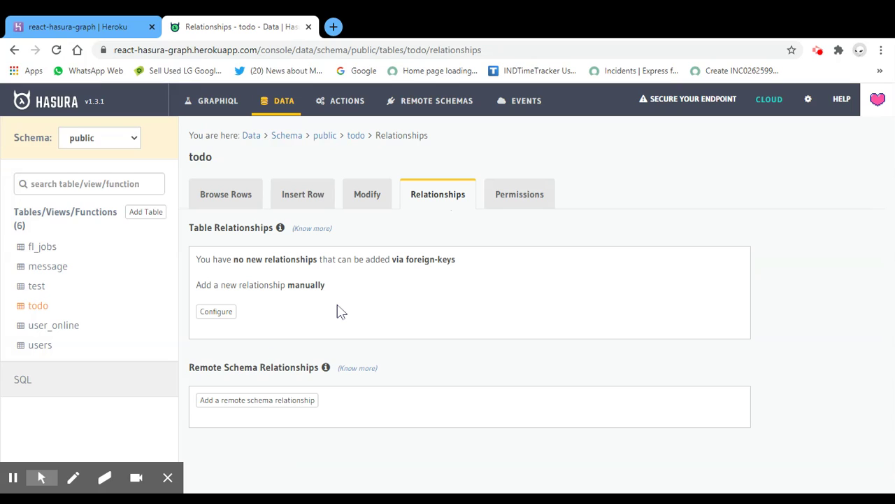
click(520, 211)
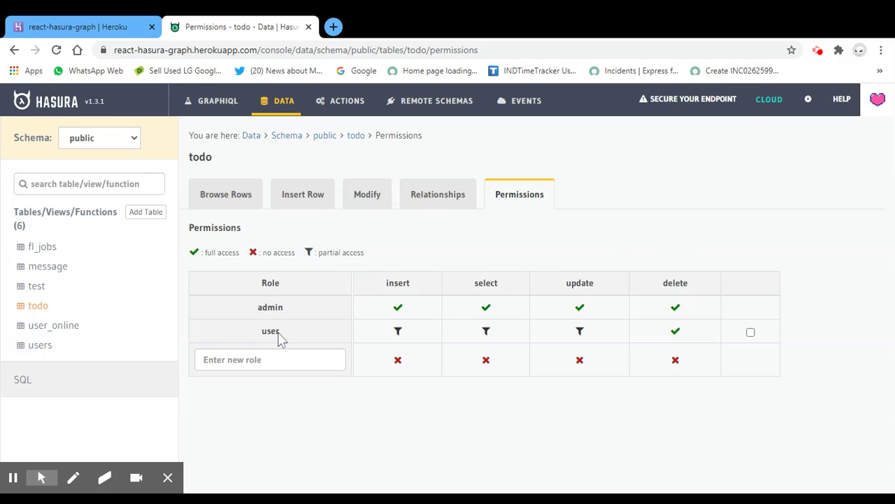
click(233, 194)
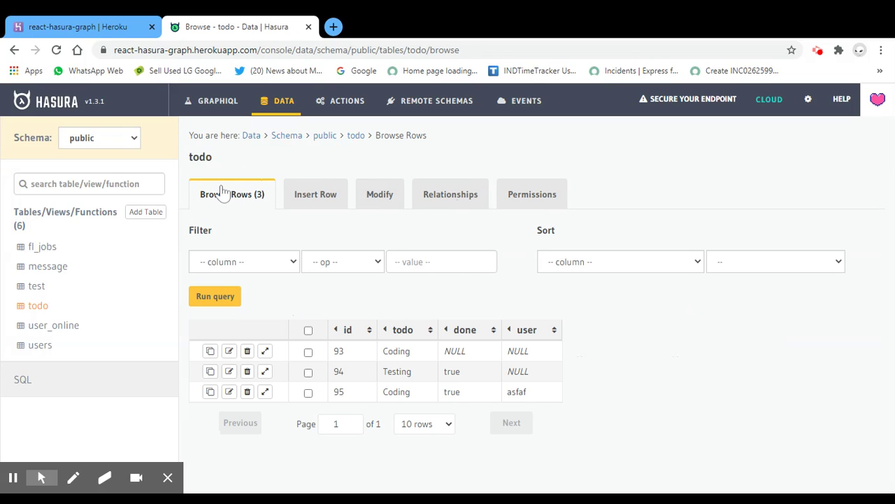
Step: Open GraphiQL and remove the test selection from MyQuery
click(216, 105)
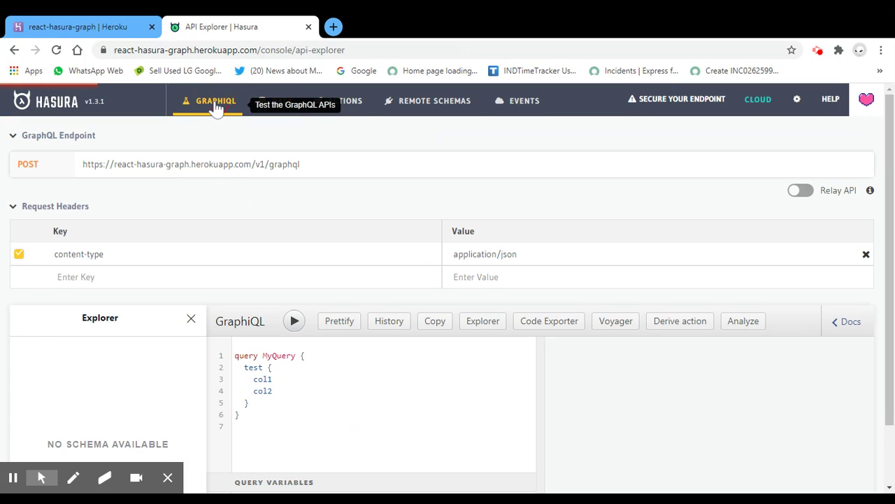
scroll(139, 370, down, 2)
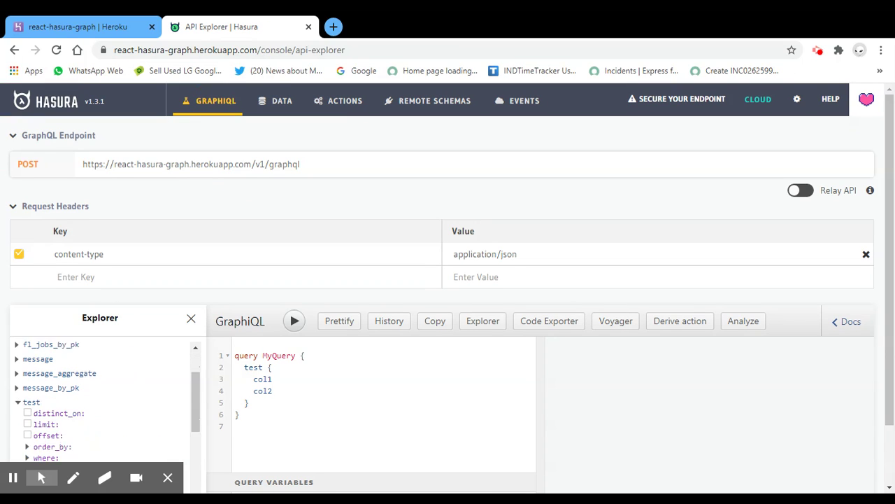
scroll(144, 374, up, 2)
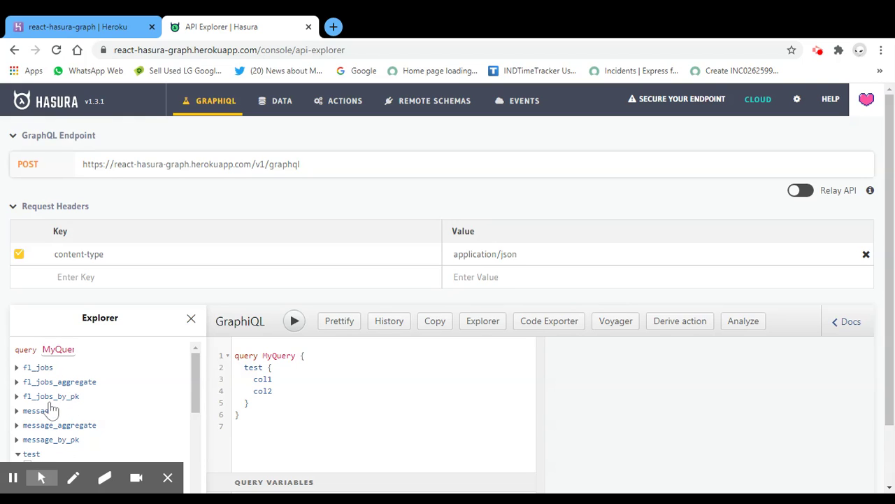
scroll(53, 383, down, 1)
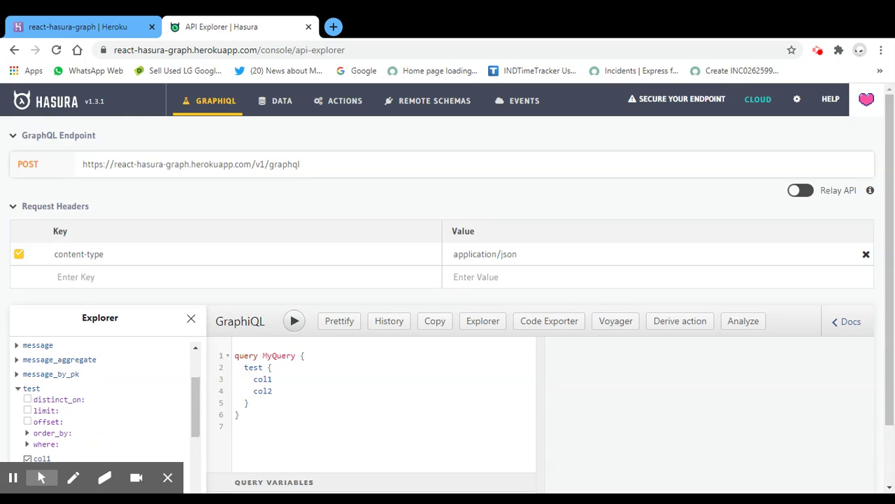
click(19, 390)
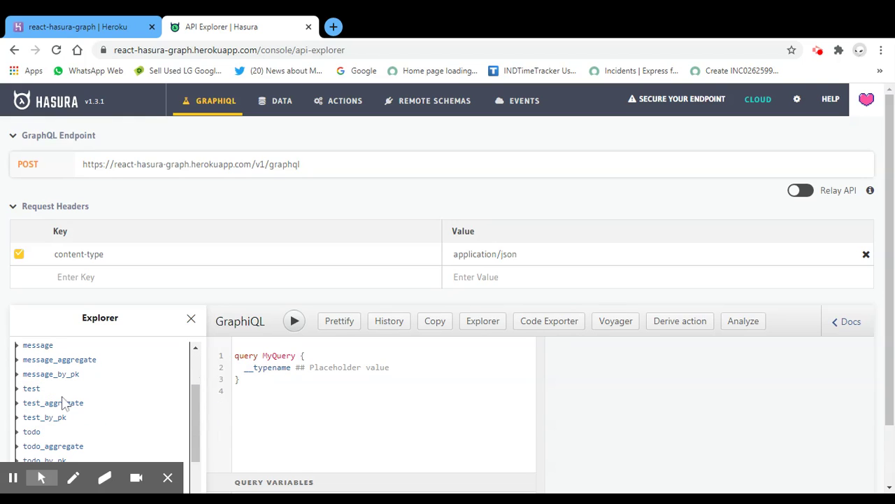
Step: Add the todo table to MyQuery with the fields id, todo, user and done
scroll(49, 389, down, 1)
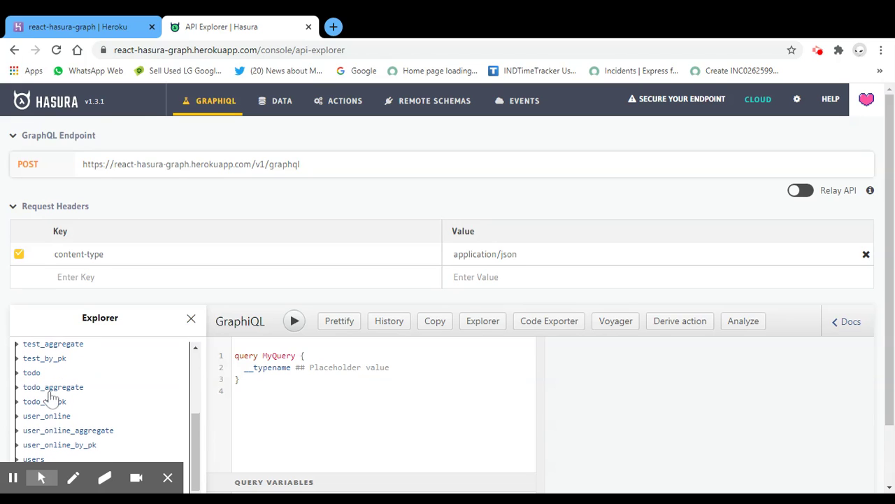
click(34, 373)
scroll(119, 399, down, 1)
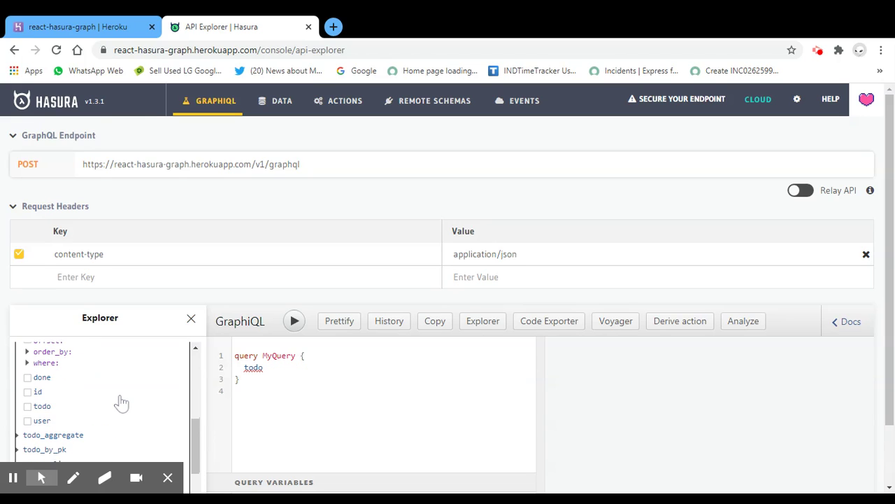
scroll(120, 399, up, 1)
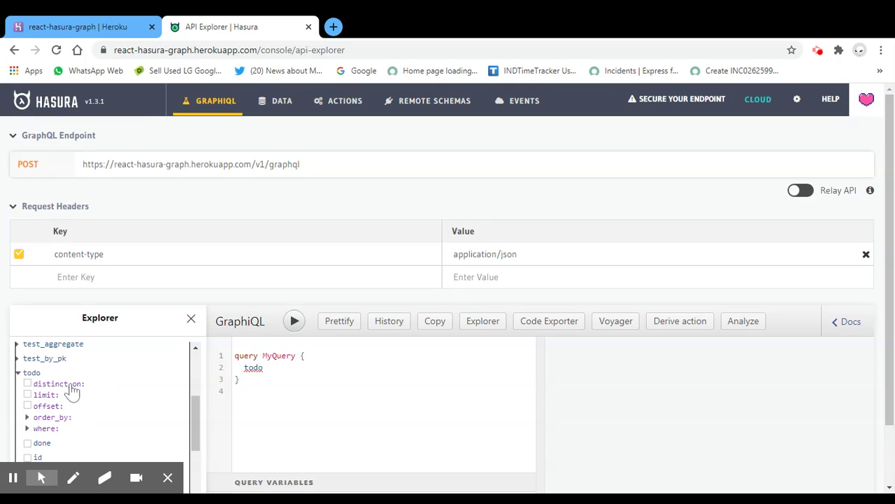
scroll(88, 425, down, 1)
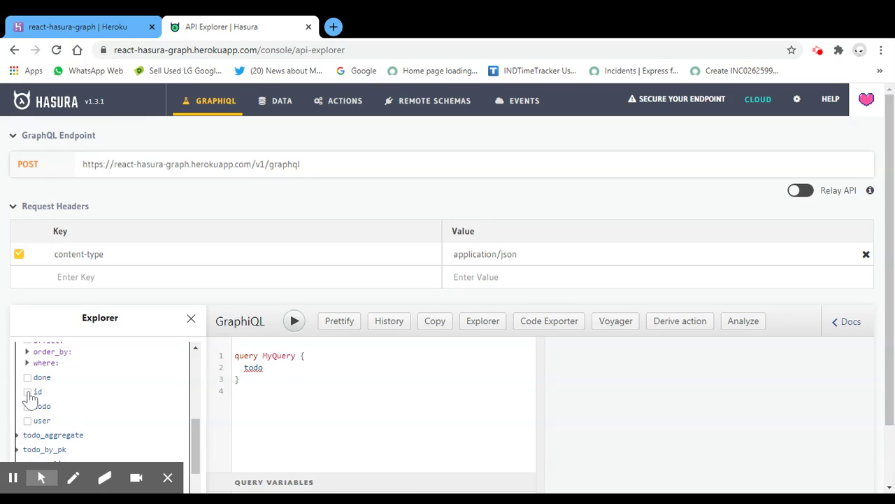
click(28, 392)
click(28, 405)
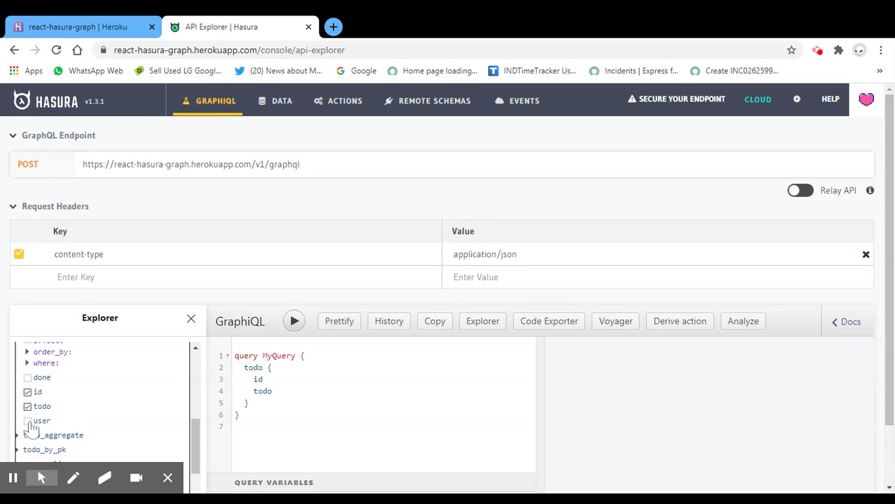
click(28, 421)
click(28, 378)
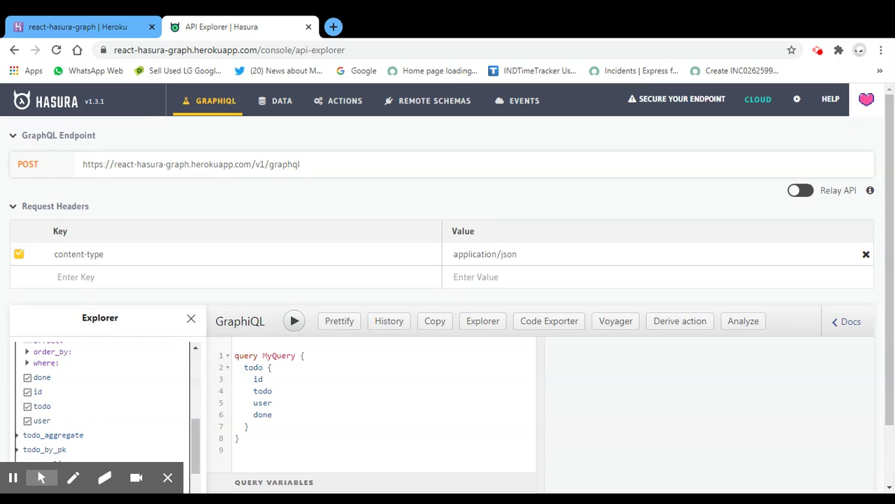
Step: Highlight the query text and its todo field, and run MyQuery
click(263, 378)
drag(235, 356, 308, 435)
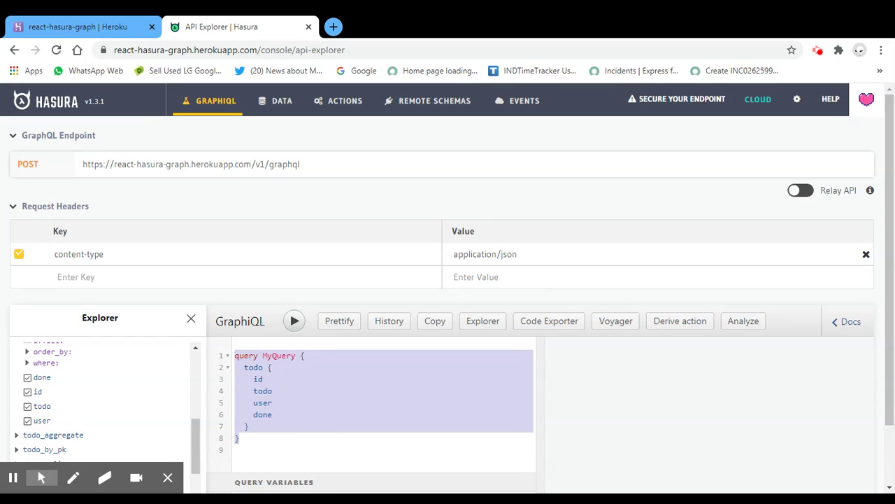
double_click(253, 367)
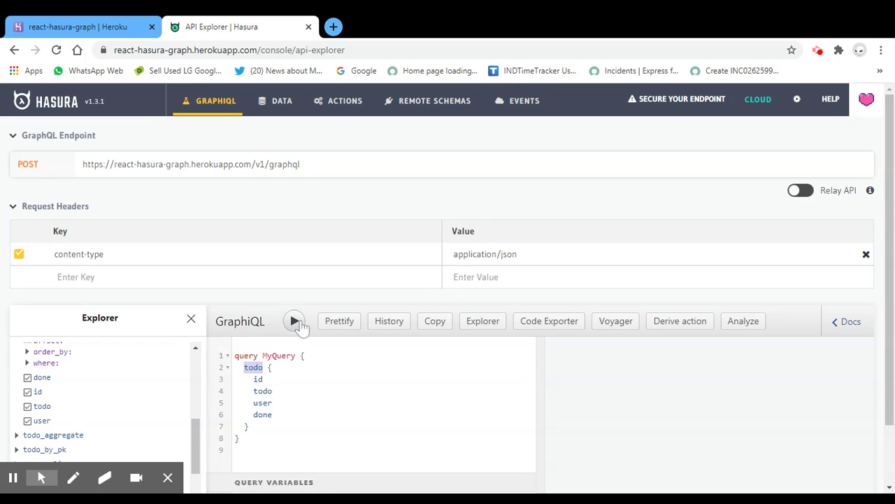
click(299, 323)
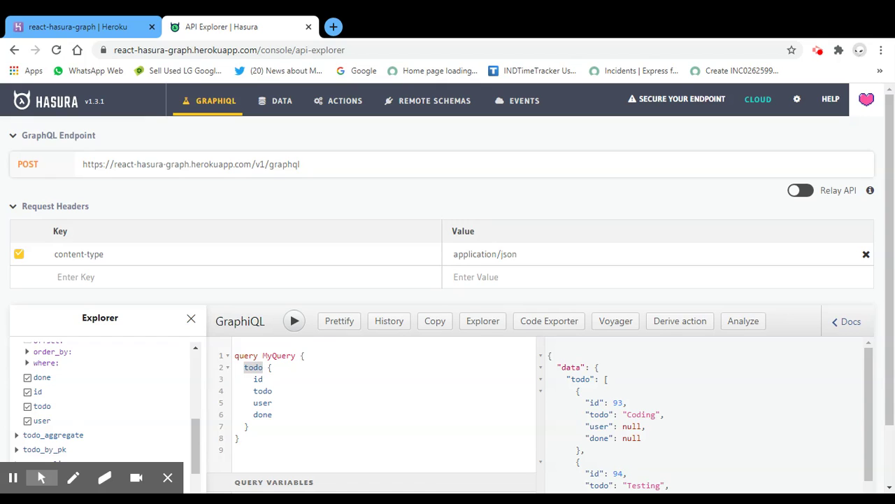
Step: Examine the id, todo, user and done values of each record in the query response
scroll(699, 413, down, 3)
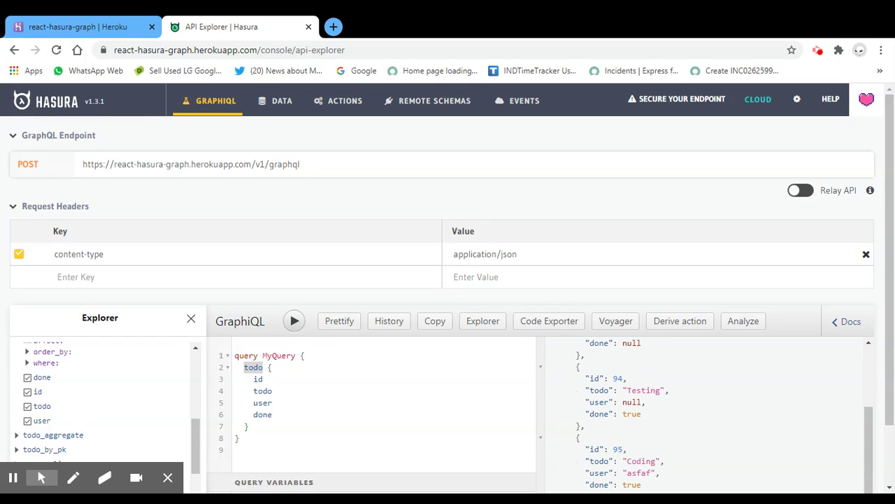
scroll(699, 413, up, 3)
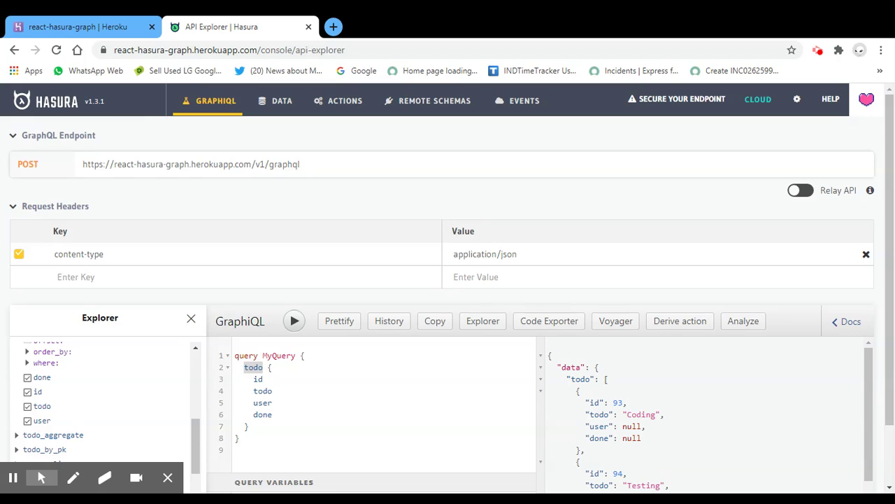
click(567, 367)
click(583, 381)
scroll(583, 381, down, 2)
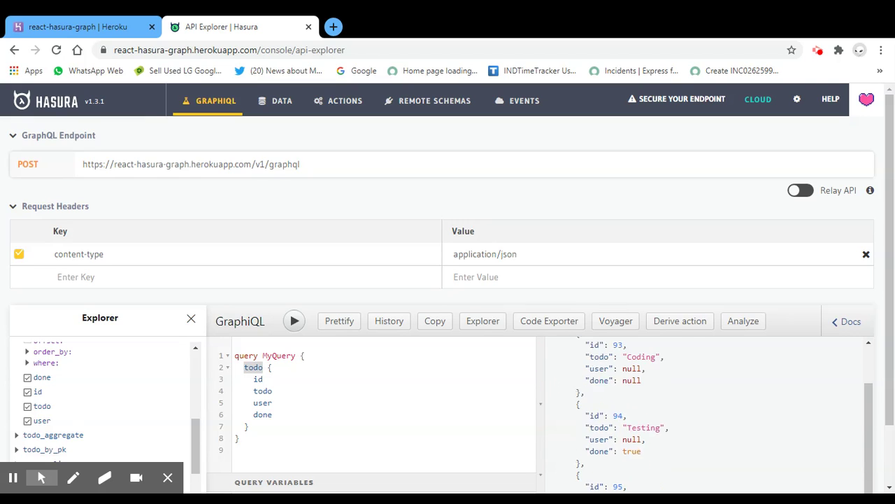
scroll(584, 381, up, 2)
click(606, 406)
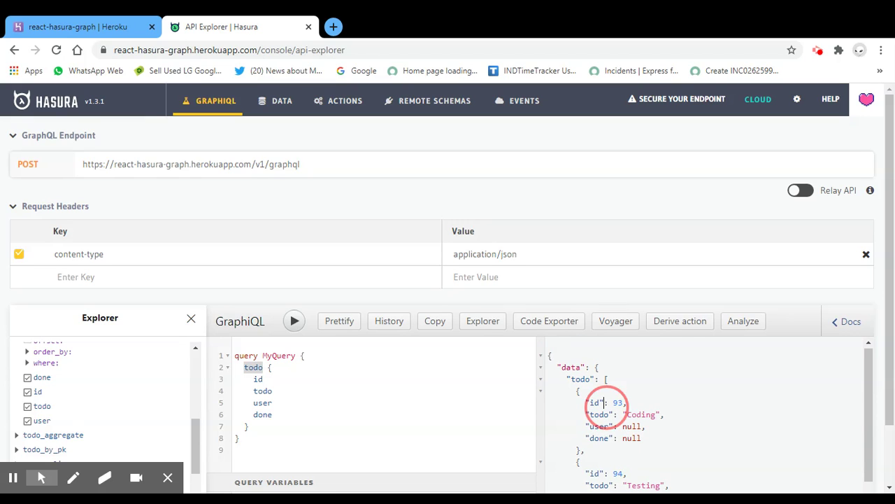
scroll(604, 338, down, 2)
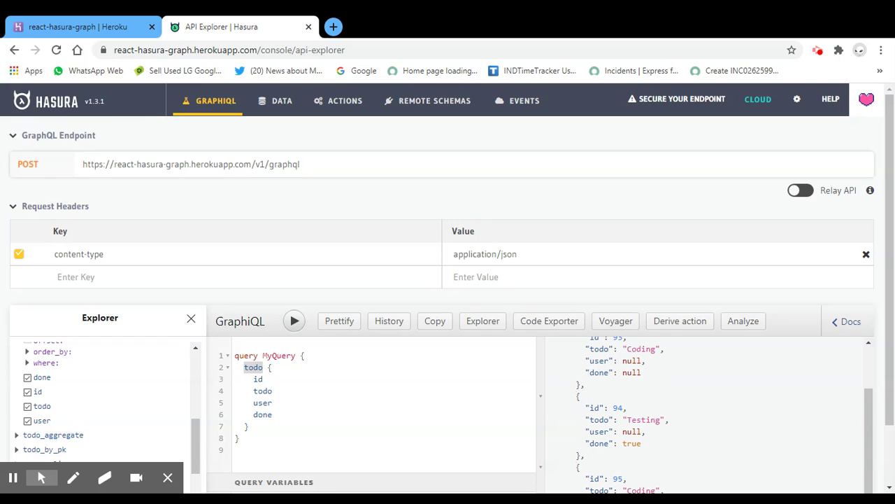
scroll(604, 338, down, 1)
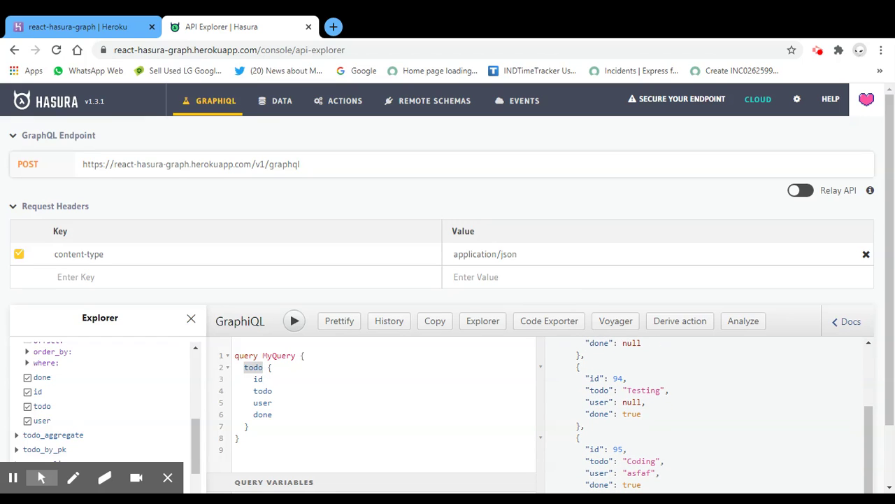
scroll(606, 402, up, 3)
scroll(703, 413, down, 3)
Step: Add todo_aggregate with distinct_on set to done to MyQuery and try to run it
click(18, 434)
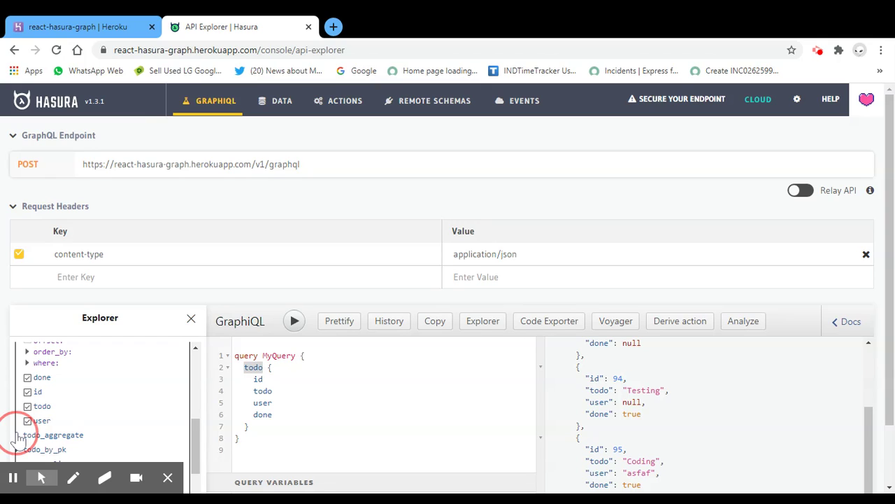
scroll(120, 421, down, 1)
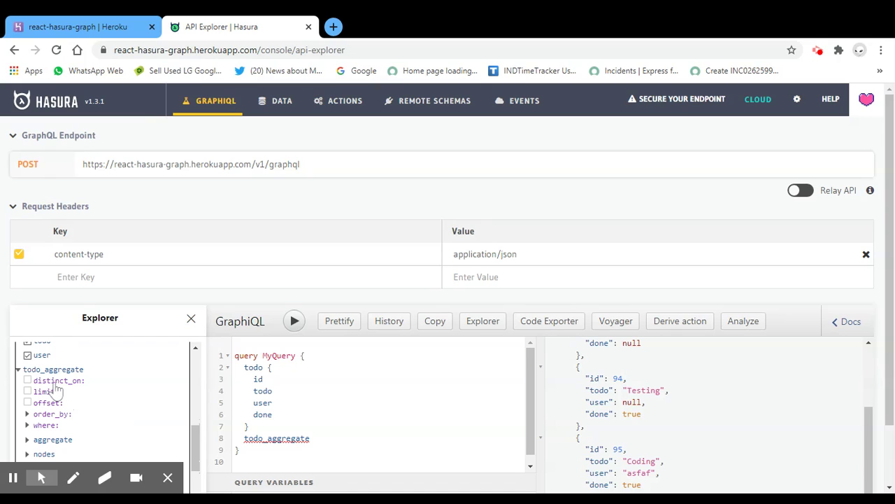
click(58, 380)
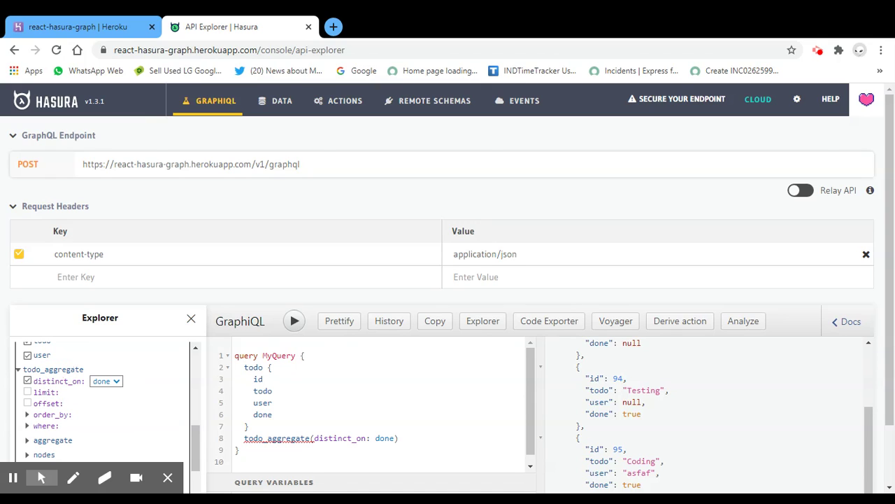
click(294, 320)
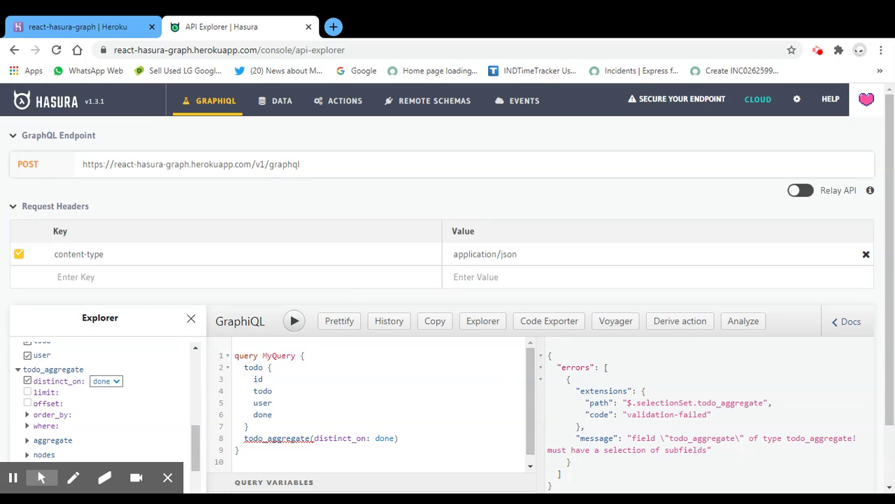
Step: Replace the distinct_on argument of todo_aggregate with a limit of 1 and try to run the query again
scroll(35, 386, up, 2)
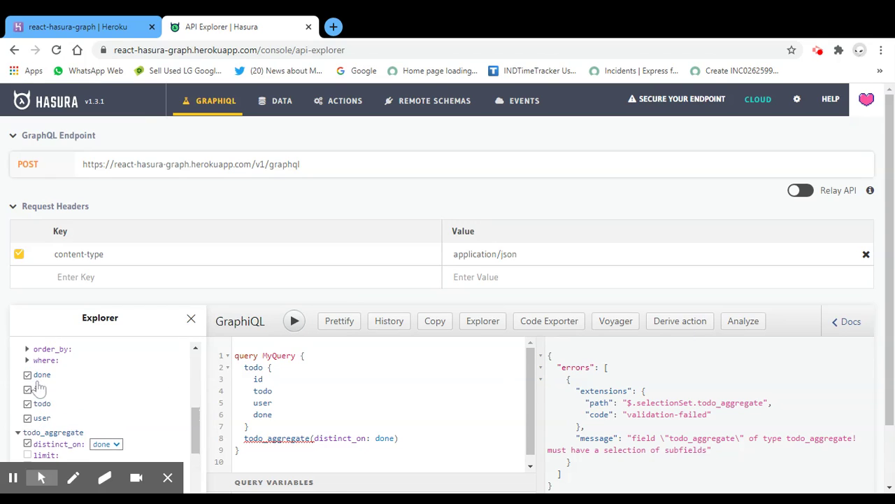
scroll(35, 386, down, 2)
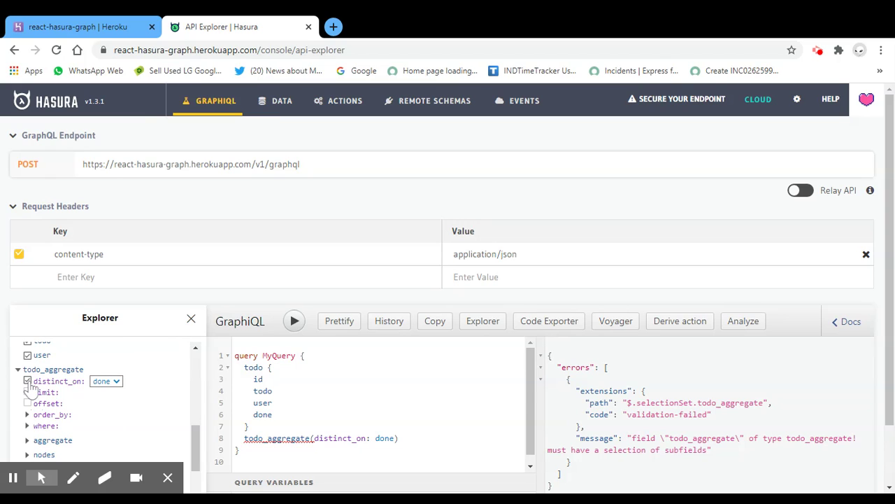
click(32, 382)
click(28, 394)
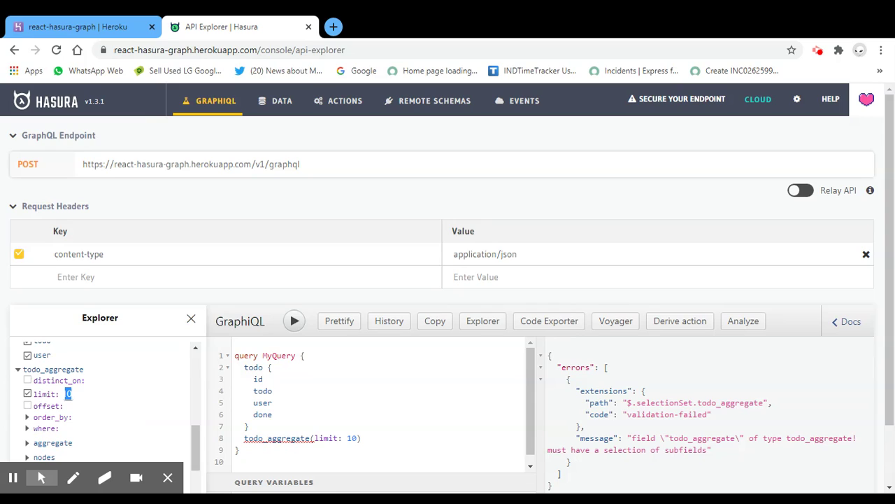
click(359, 438)
click(295, 321)
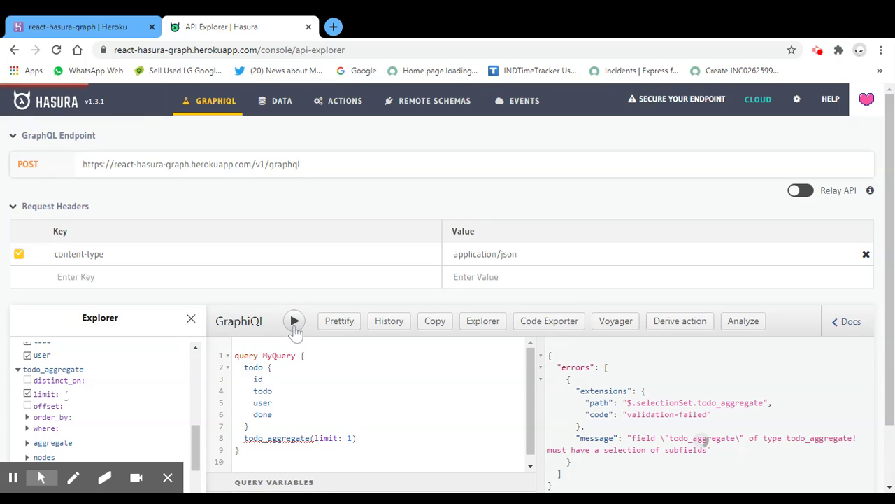
mouse_move(279, 439)
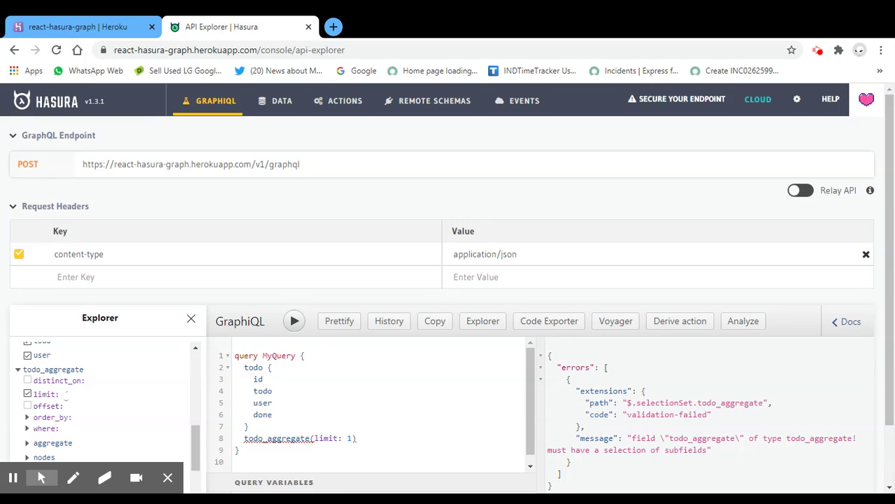
Step: Clear the entire query from the GraphiQL editor
drag(357, 438, 238, 355)
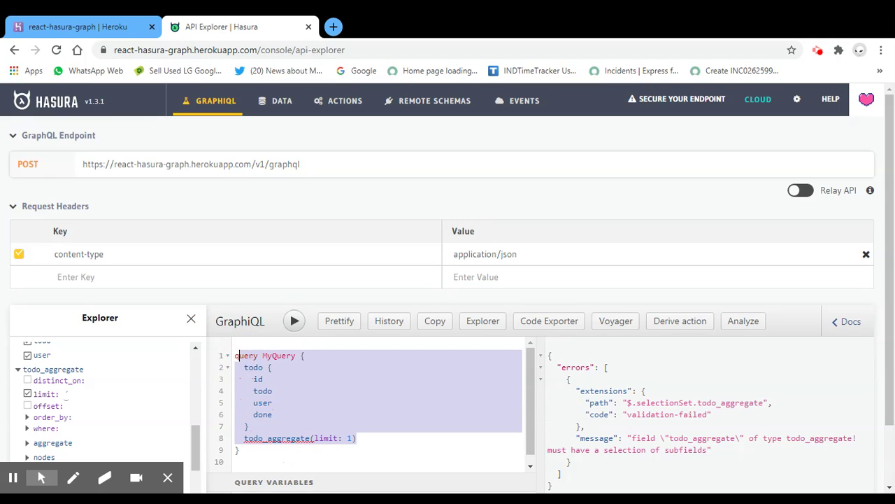
text(q)
key(ctrl+a)
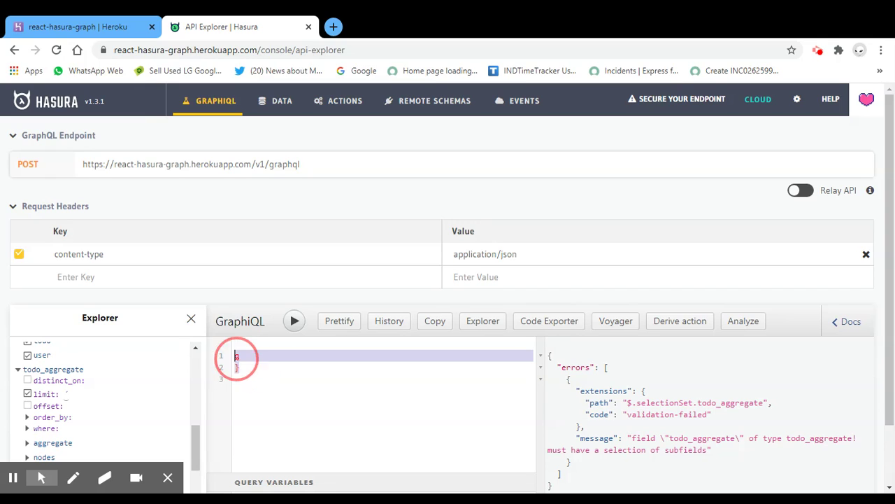
key(BackSpace)
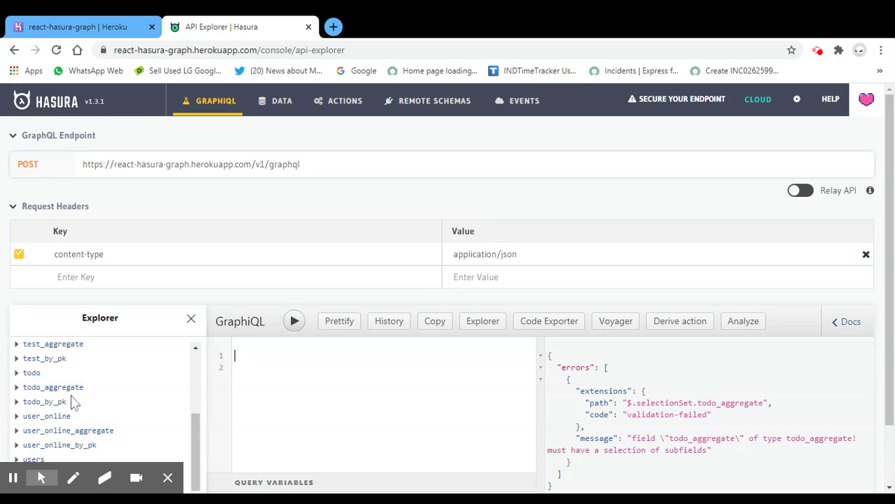
Step: Add todo_aggregate with a limit of 10 to MyQuery and try to run it
click(28, 388)
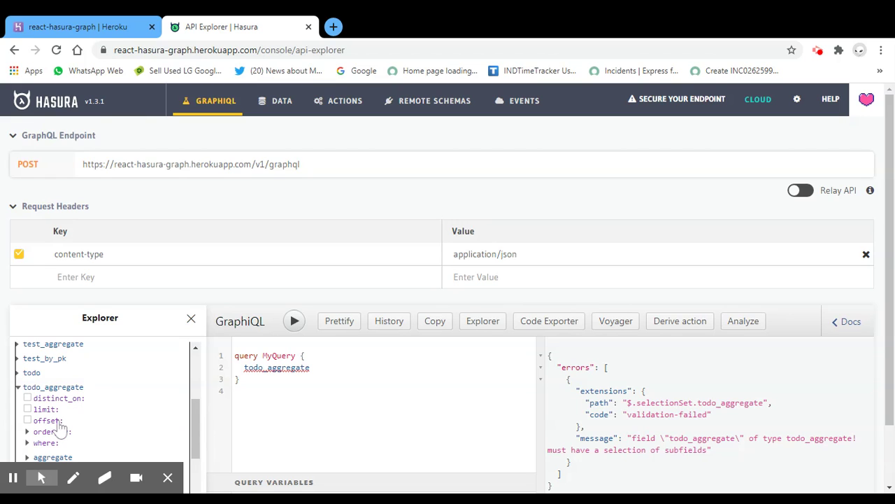
scroll(86, 425, down, 2)
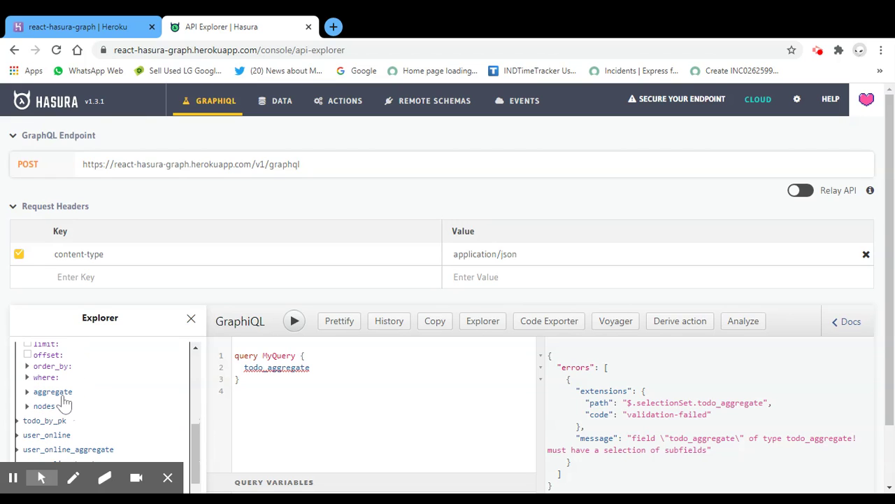
scroll(66, 399, up, 2)
click(49, 411)
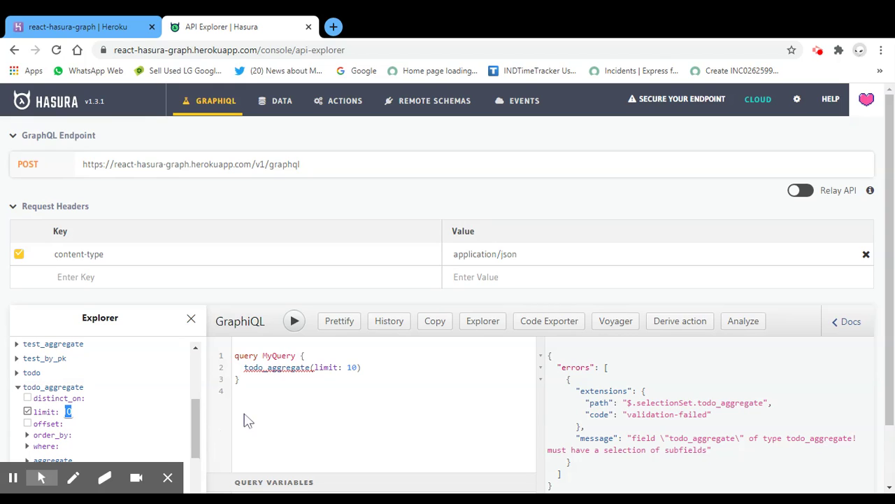
click(295, 322)
click(294, 322)
click(371, 367)
Step: Select the count field under aggregate in todo_aggregate and run the query
scroll(41, 441, down, 1)
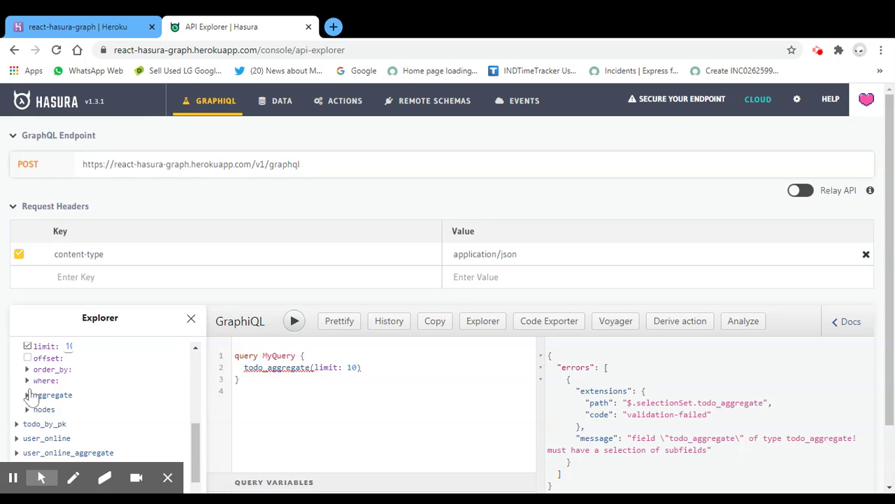
click(28, 394)
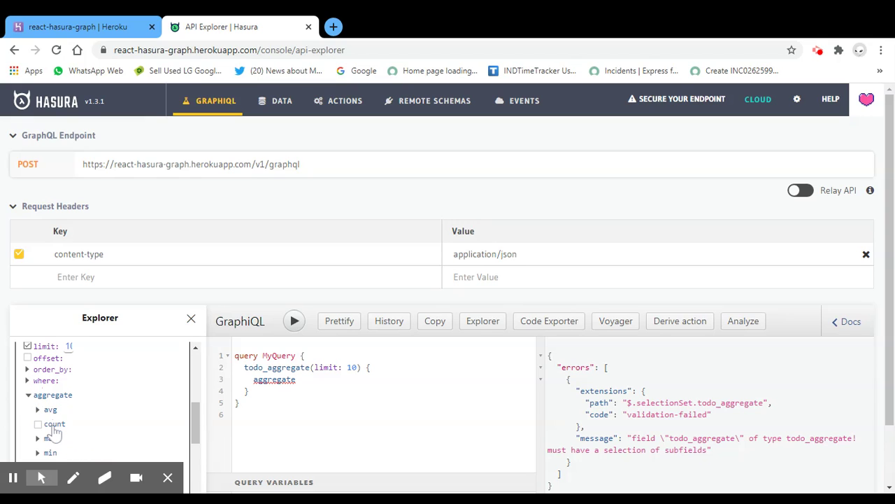
click(53, 424)
click(295, 321)
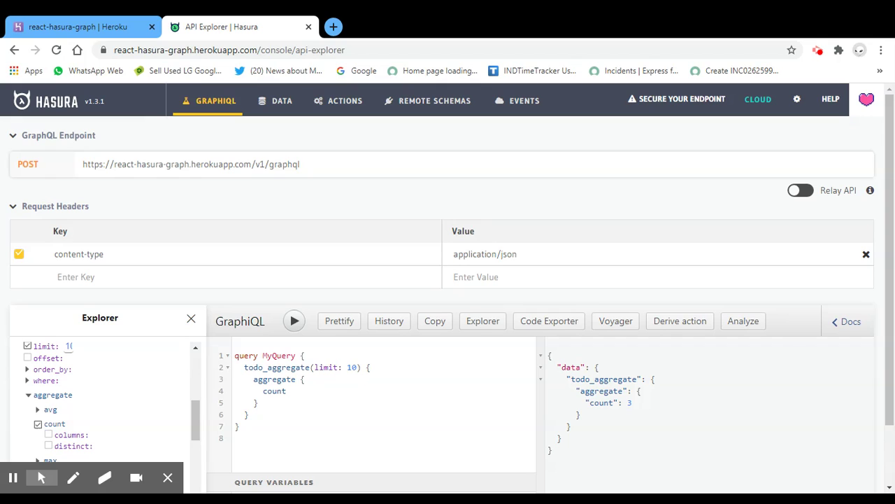
Step: Add avg to the aggregate selection of todo_aggregate and review the other available aggregate functions
scroll(186, 395, down, 1)
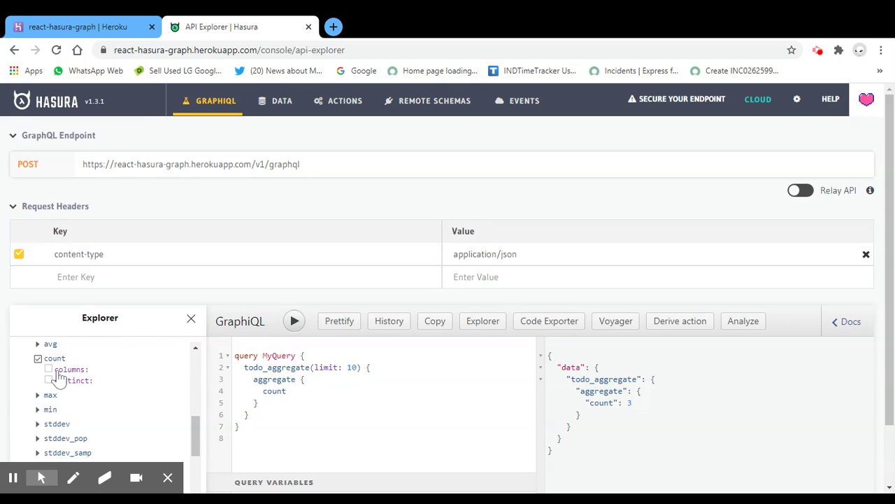
scroll(82, 385, up, 1)
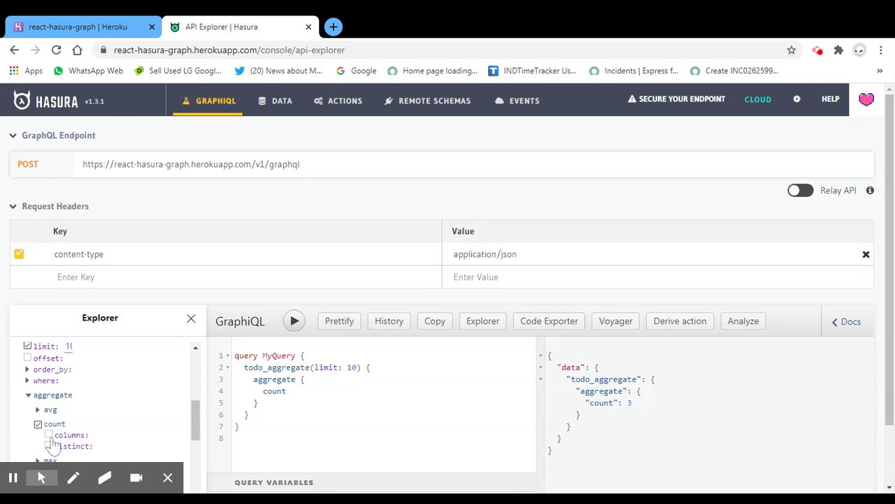
click(43, 410)
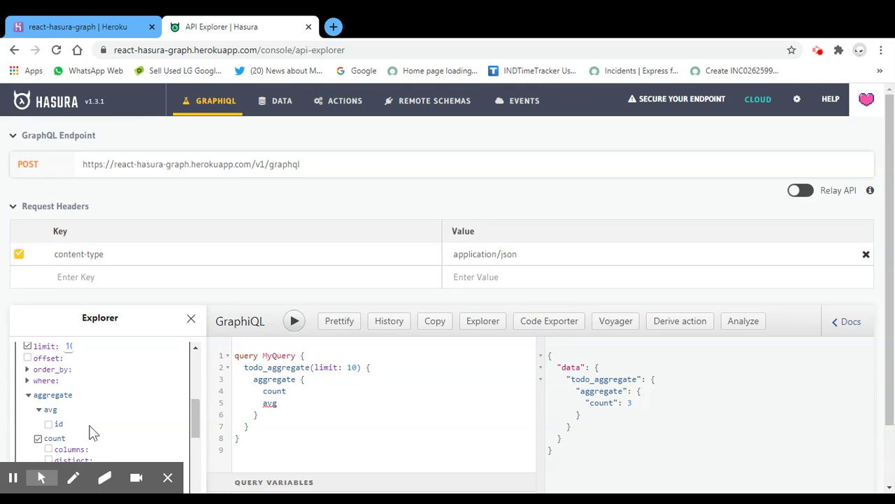
scroll(90, 432, down, 1)
scroll(61, 418, down, 1)
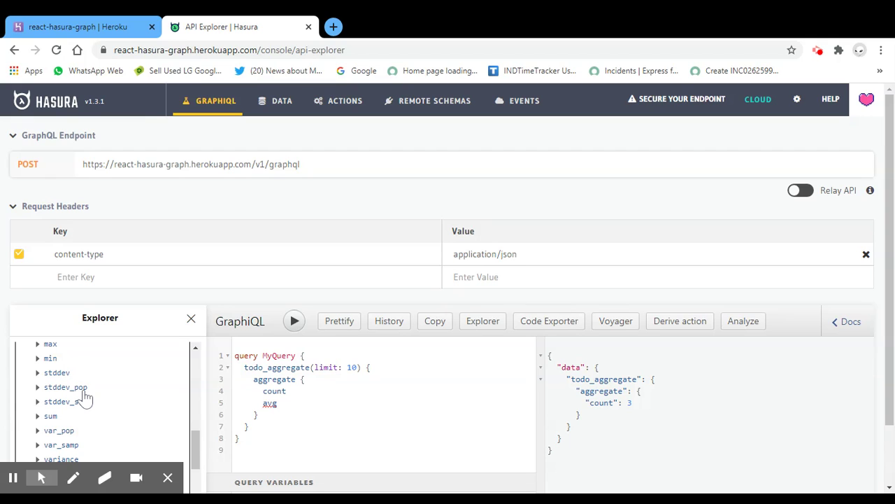
scroll(74, 413, down, 1)
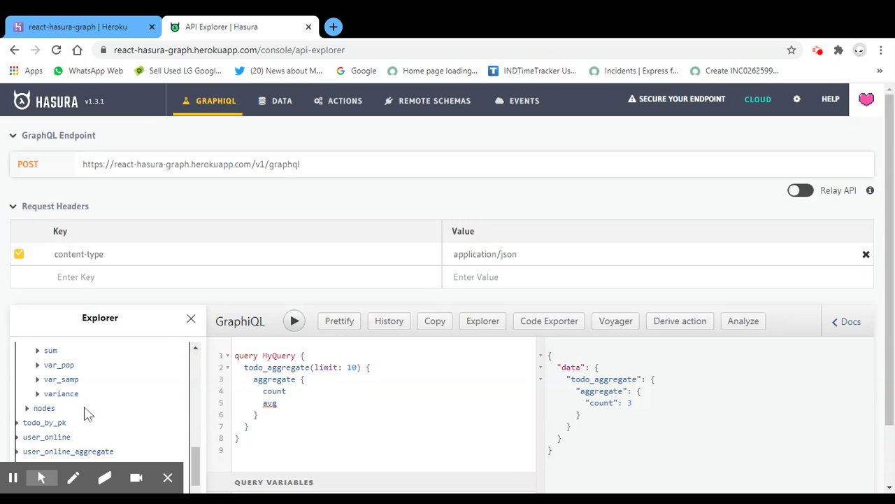
scroll(105, 399, down, 1)
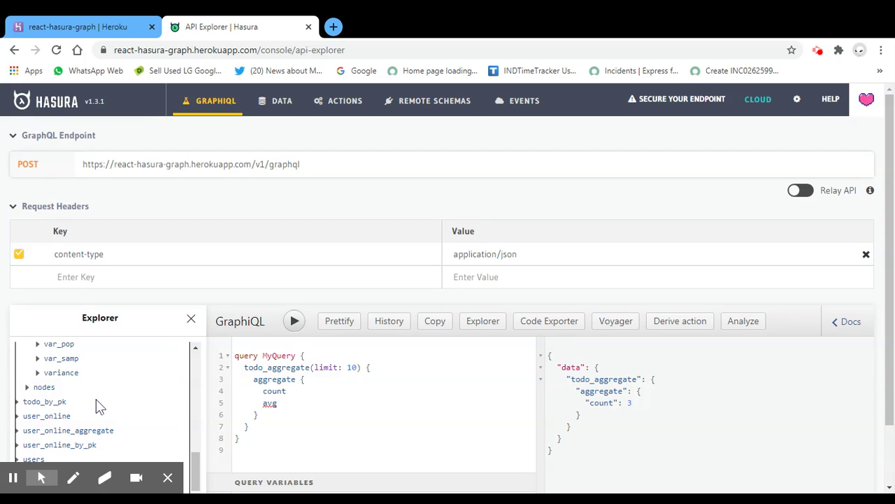
scroll(100, 406, up, 3)
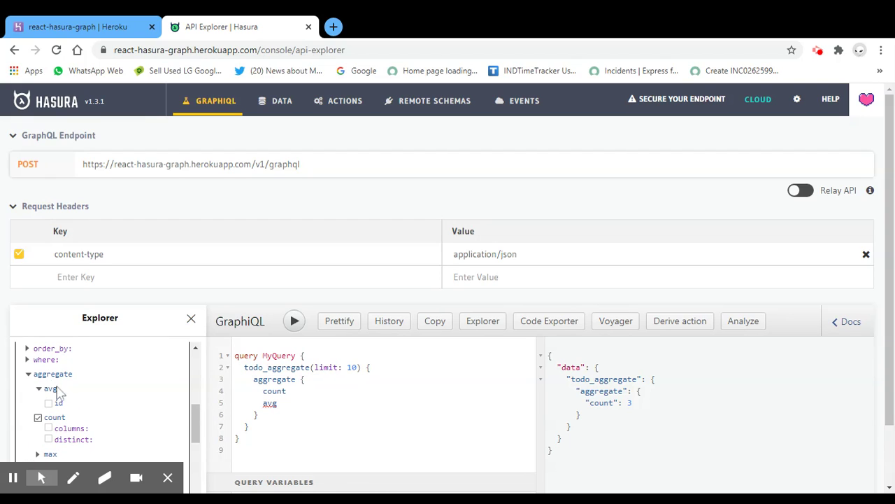
Step: Add an empty where argument to todo_aggregate and review its available filter conditions
click(30, 360)
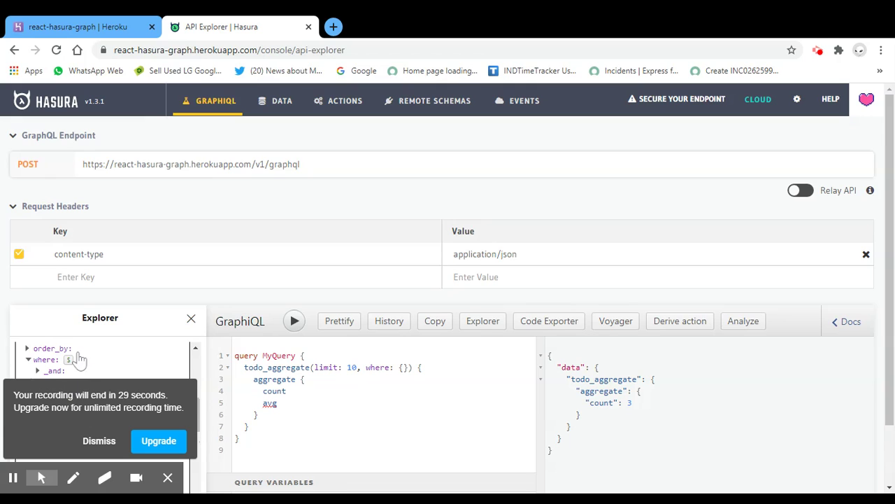
click(99, 441)
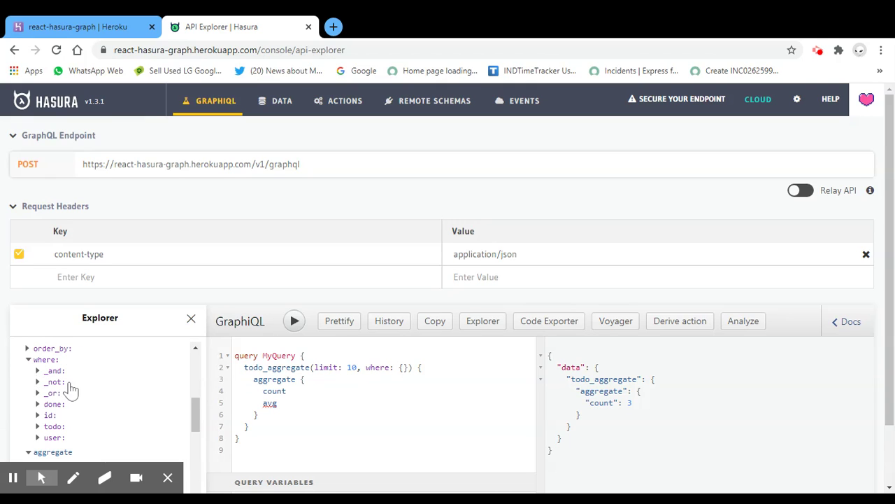
scroll(70, 390, up, 2)
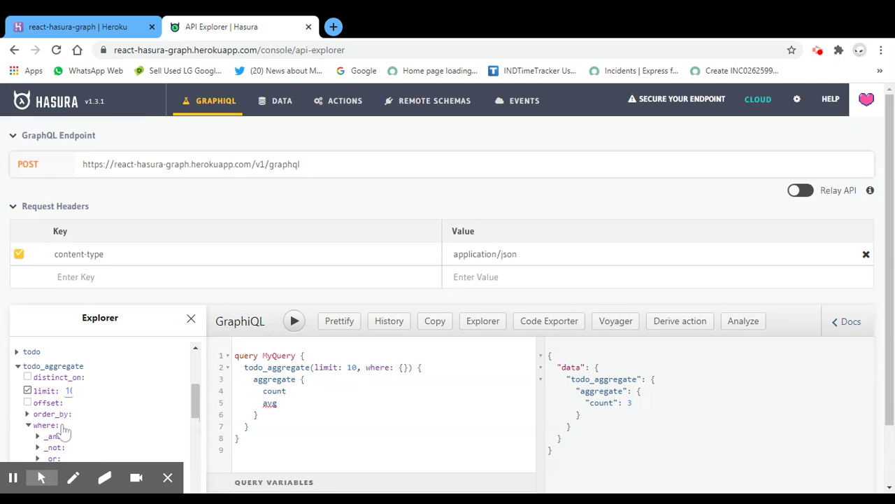
scroll(63, 430, up, 3)
scroll(62, 430, down, 3)
click(300, 418)
click(414, 389)
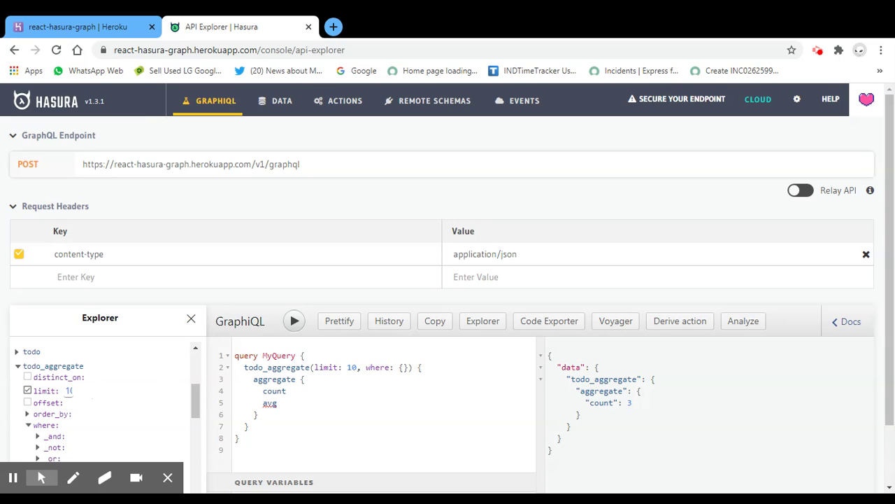